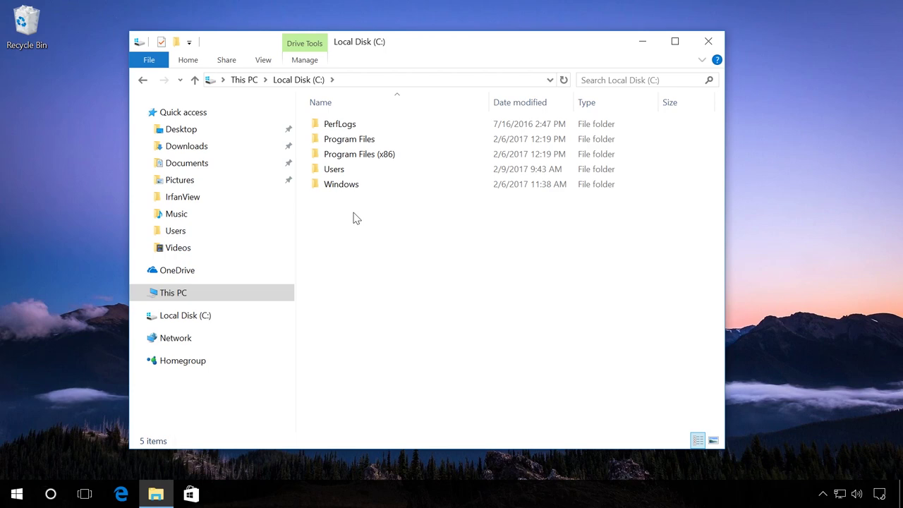
Open C:\Users on Local Disk (C:) to reveal the Maxim profile folder
double_click(342, 173)
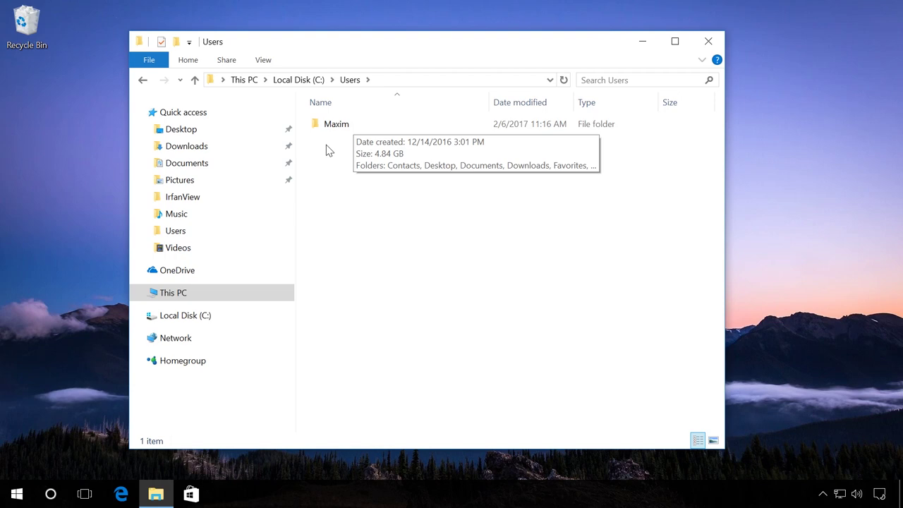
Run net user Administrator /active:yes in an admin Command Prompt, then close it
right_click(11, 501)
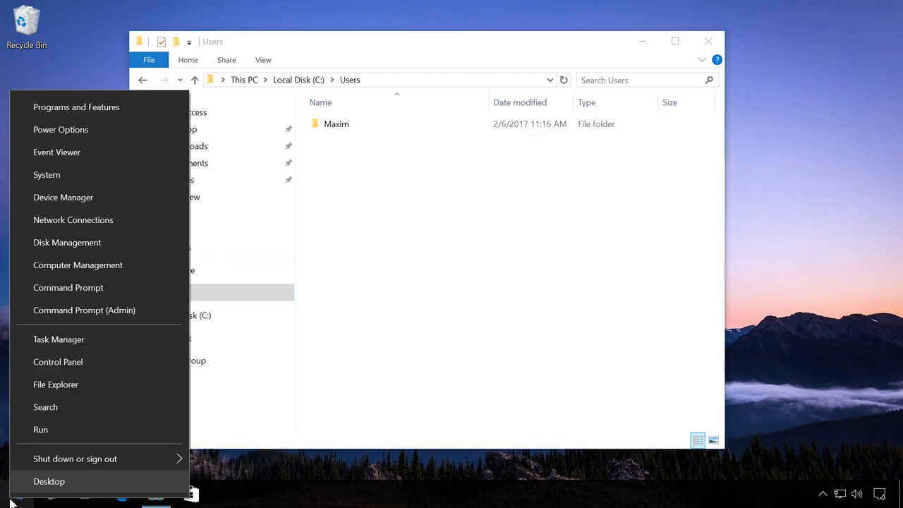
left_click(122, 311)
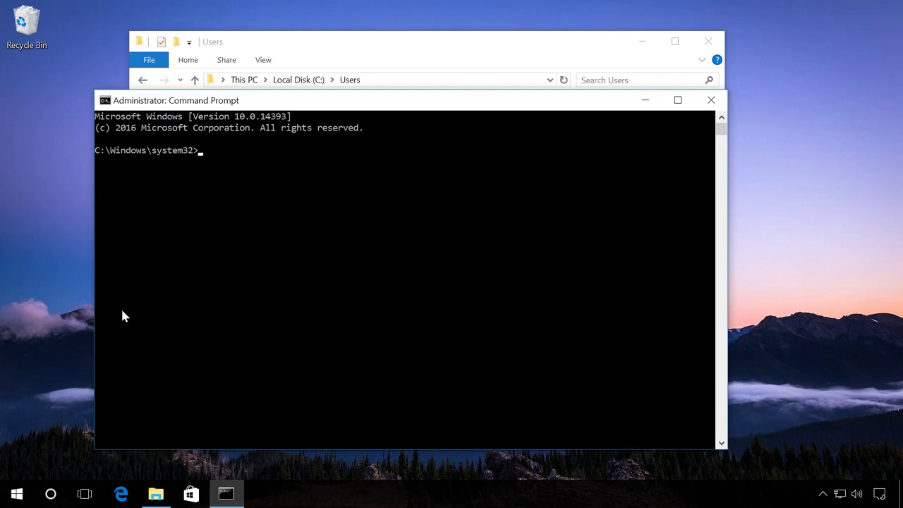
type("net user Administrator /active:yes")
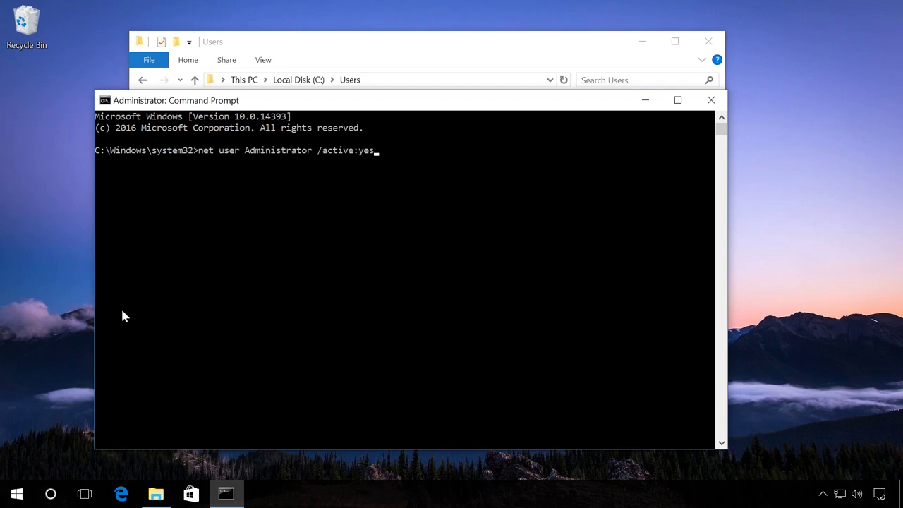
key("Return")
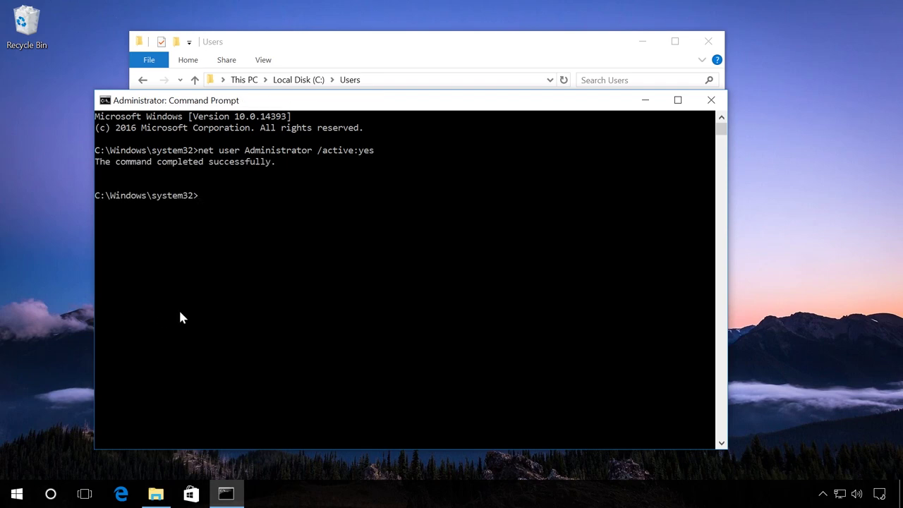
left_click(705, 100)
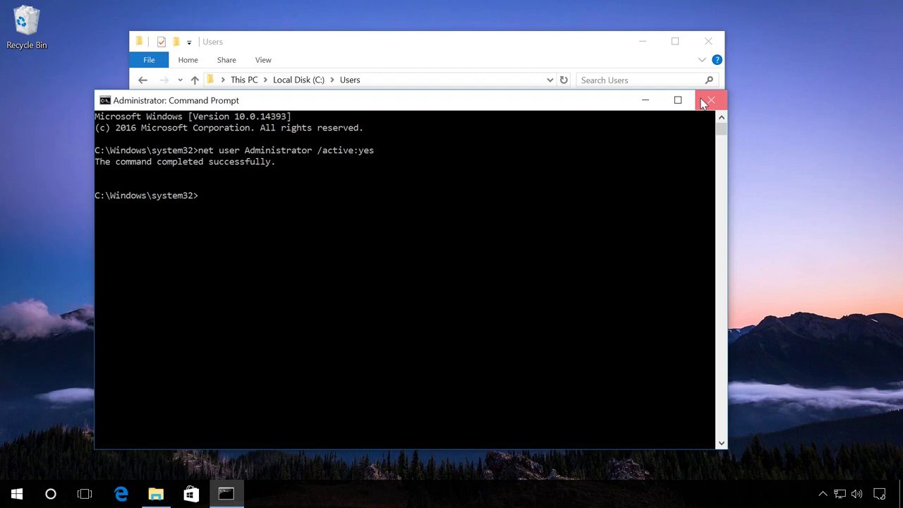
Close File Explorer, sign out of Maxim, and sign in as Administrator
left_click(708, 44)
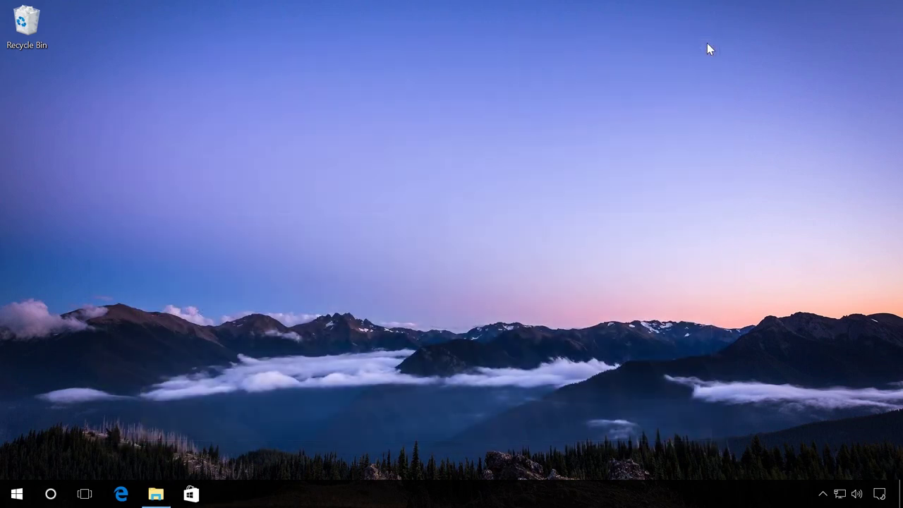
left_click(17, 498)
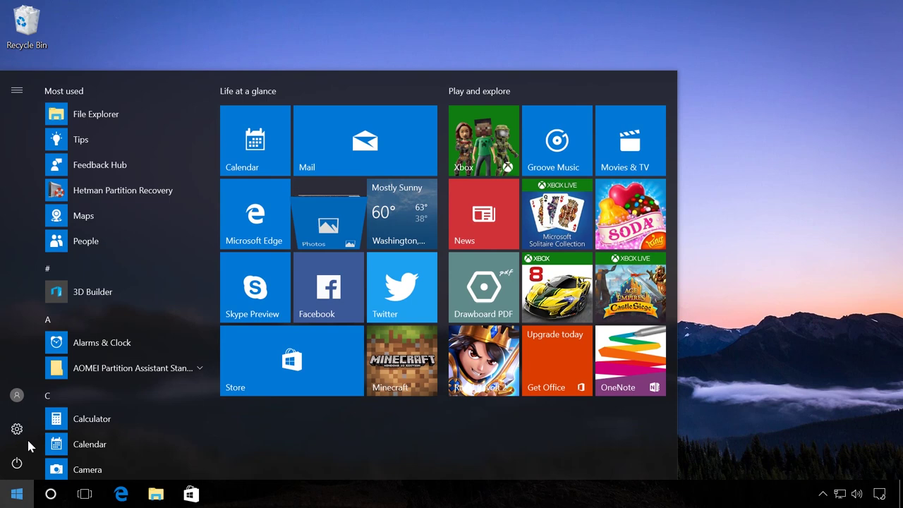
left_click(17, 397)
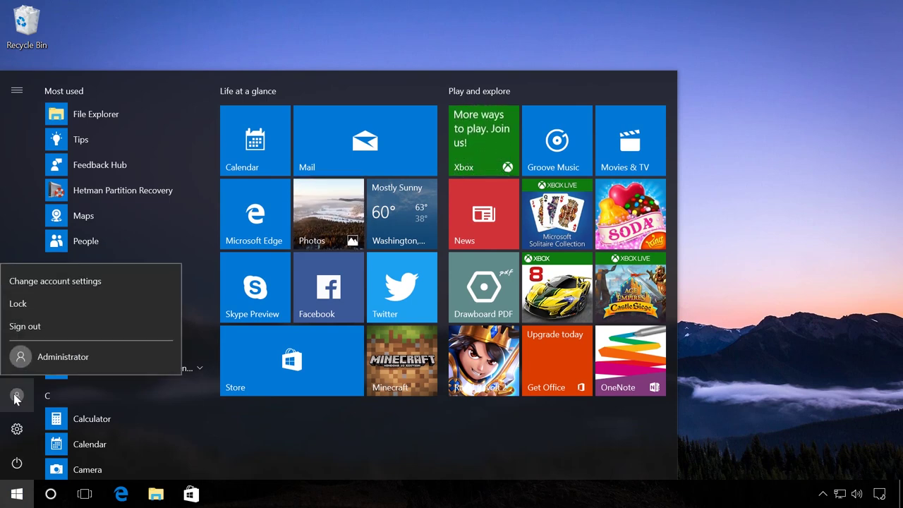
left_click(29, 326)
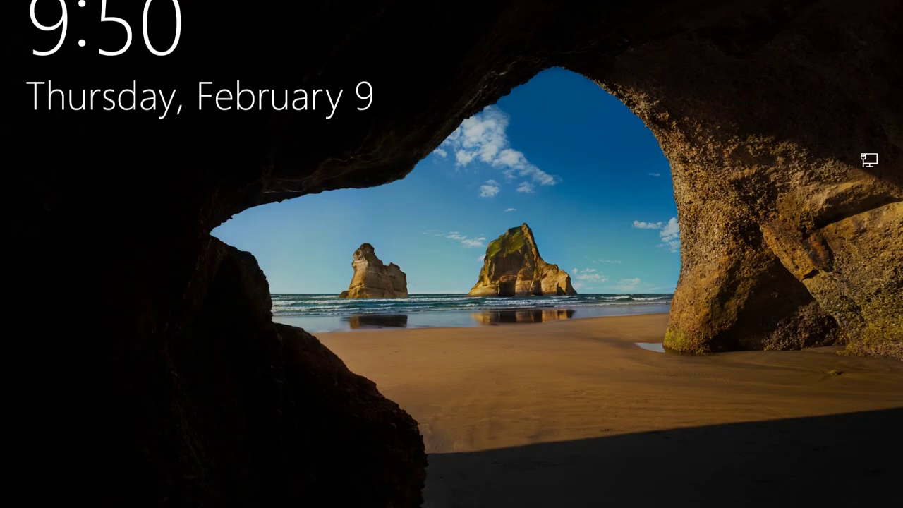
left_click(31, 327)
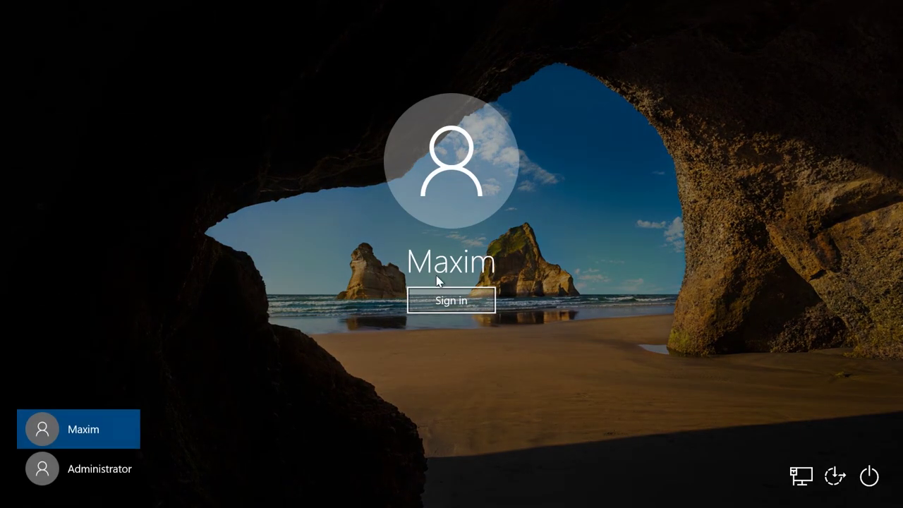
left_click(119, 469)
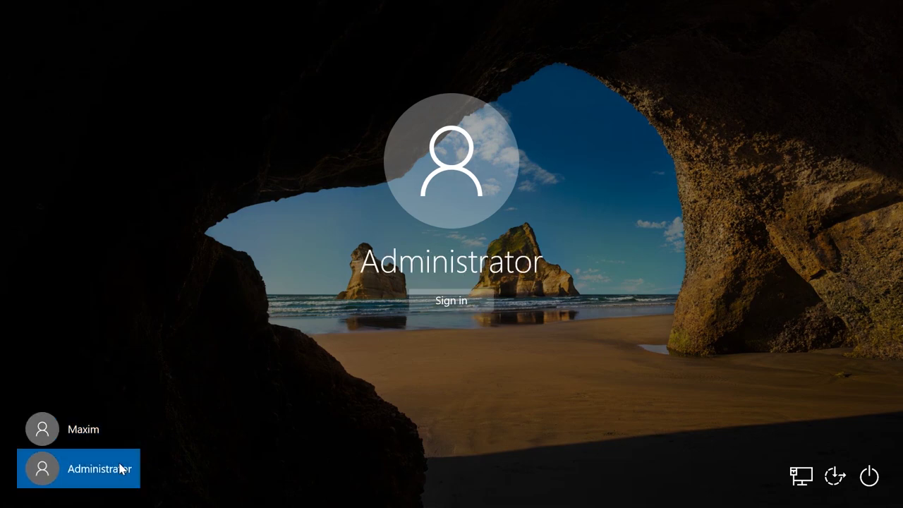
left_click(463, 308)
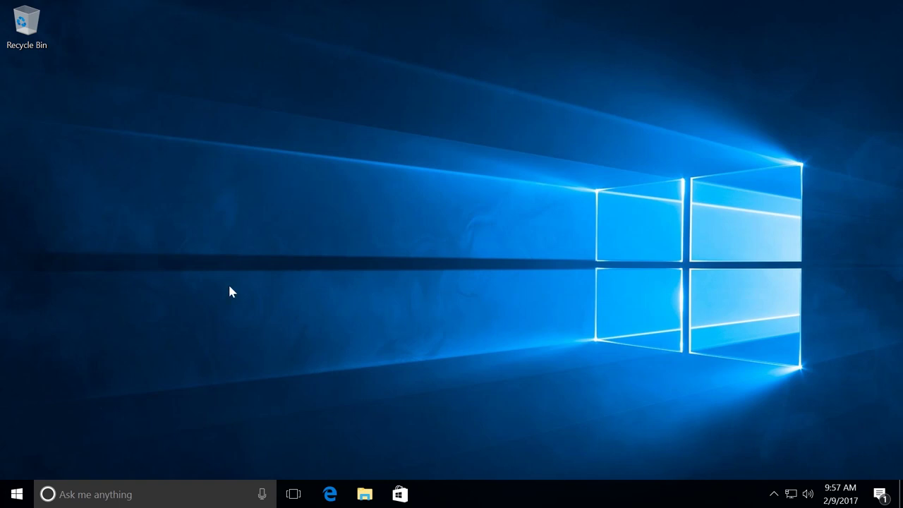
Open Computer Management maximized and list Local Users and Groups > Users
right_click(18, 492)
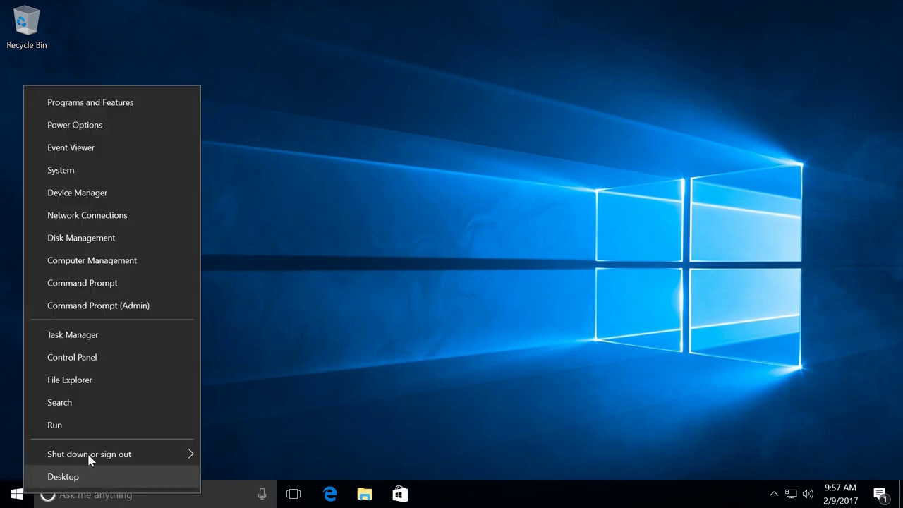
left_click(121, 264)
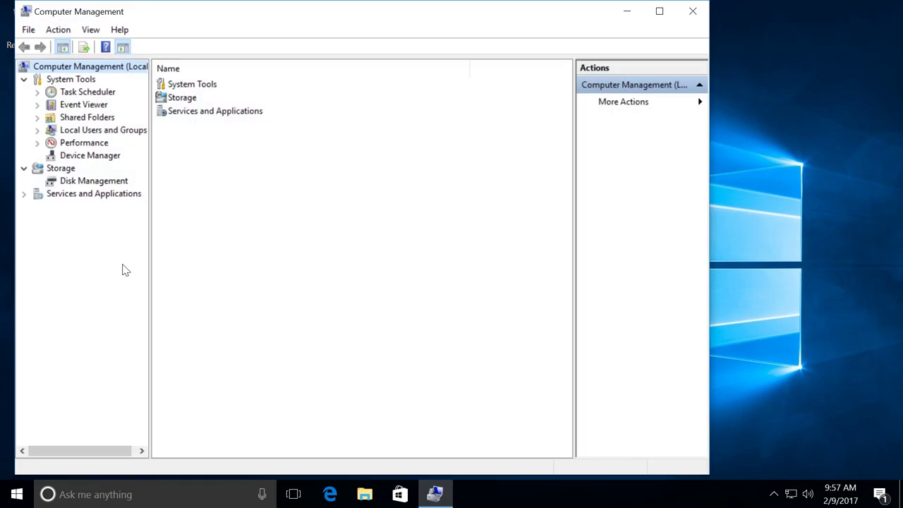
double_click(337, 16)
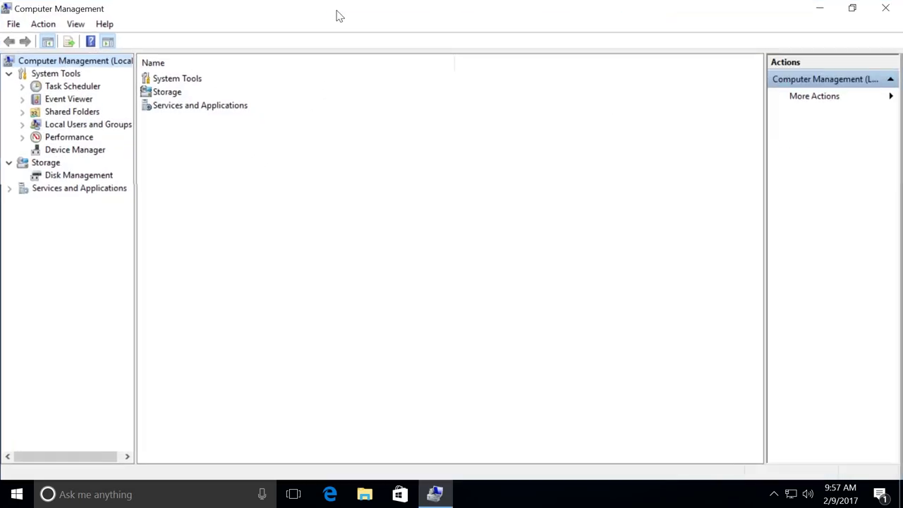
left_click(106, 128)
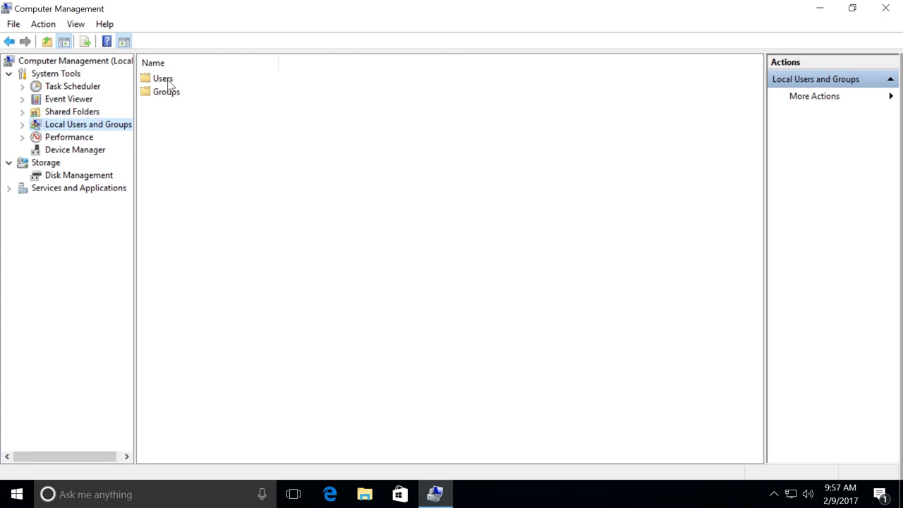
double_click(170, 83)
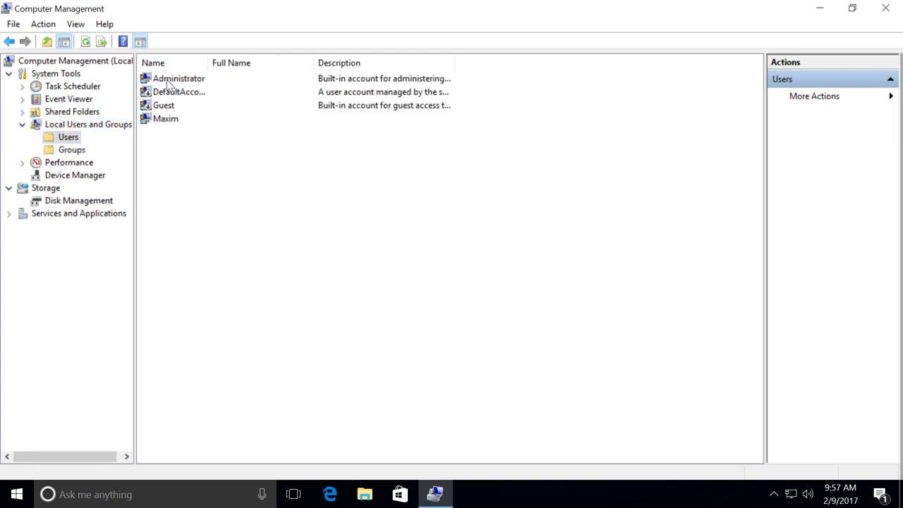
Rename the Maxim user account to Max and close Computer Management
right_click(165, 124)
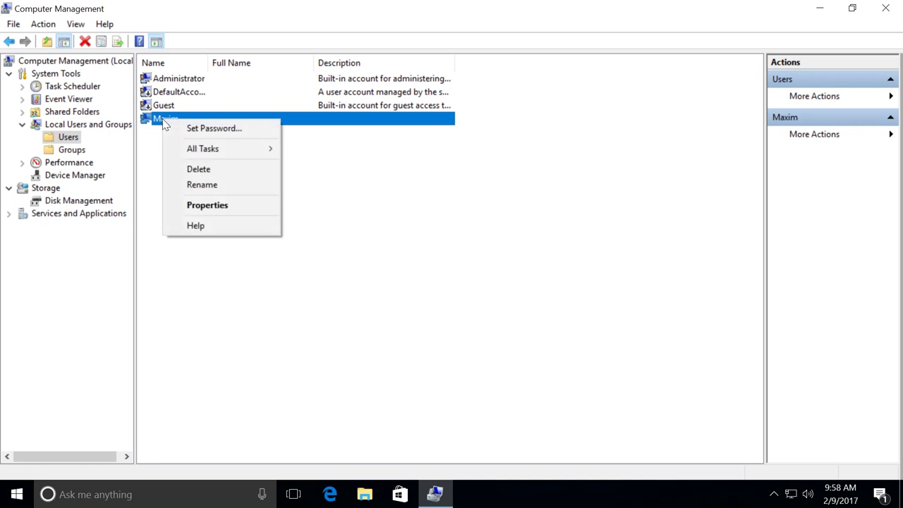
left_click(202, 186)
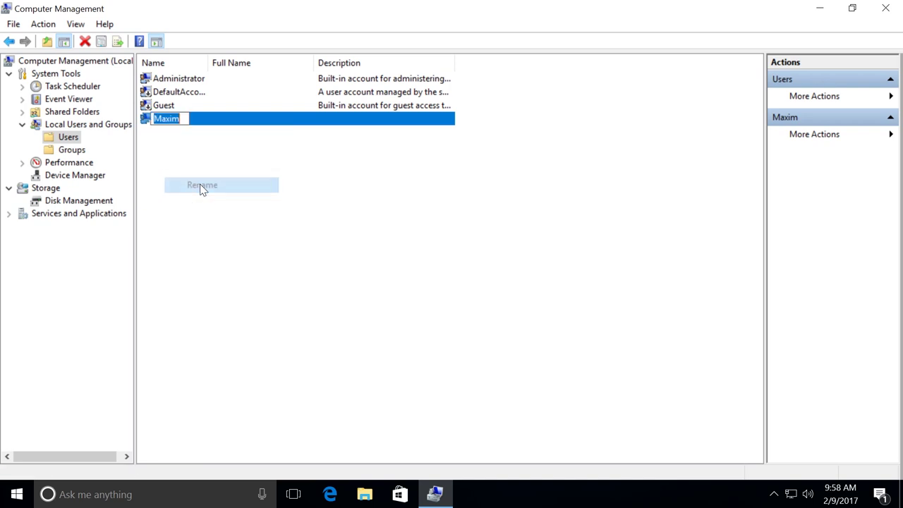
key("End")
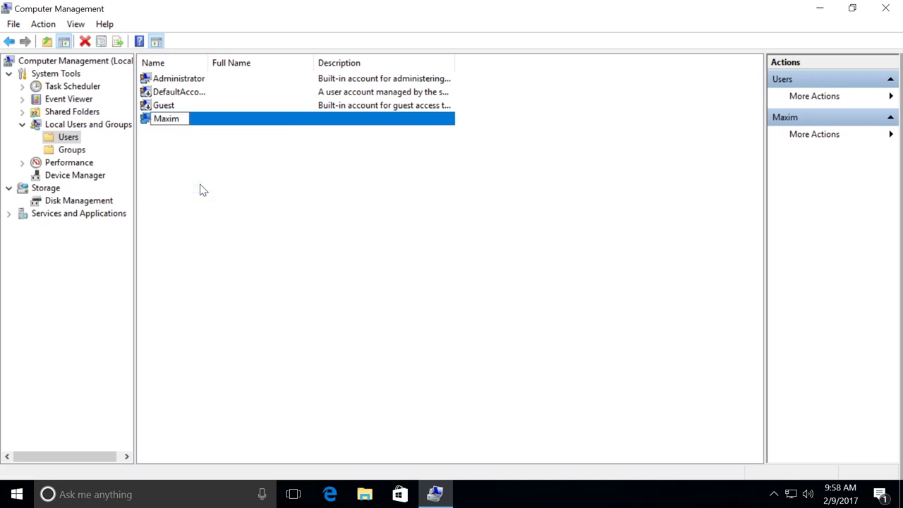
key("BackSpace")
key("BackSpace")
key("Return")
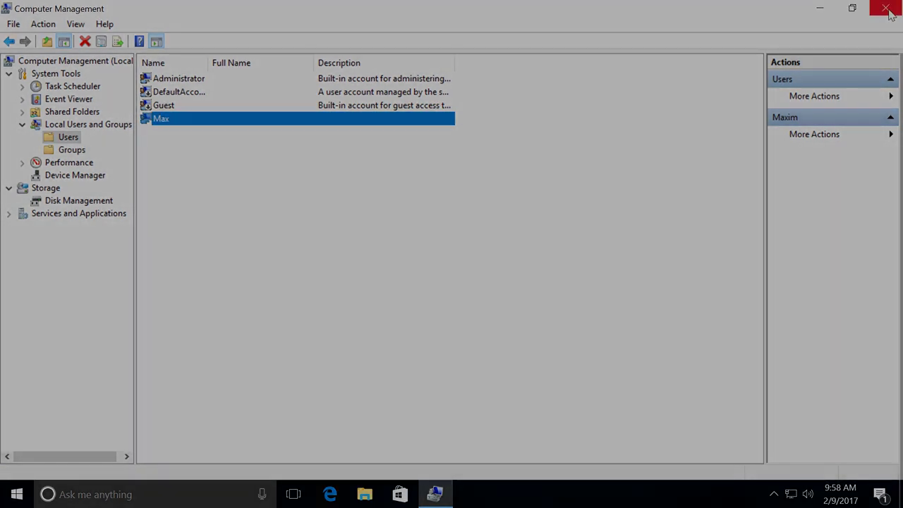
left_click(887, 9)
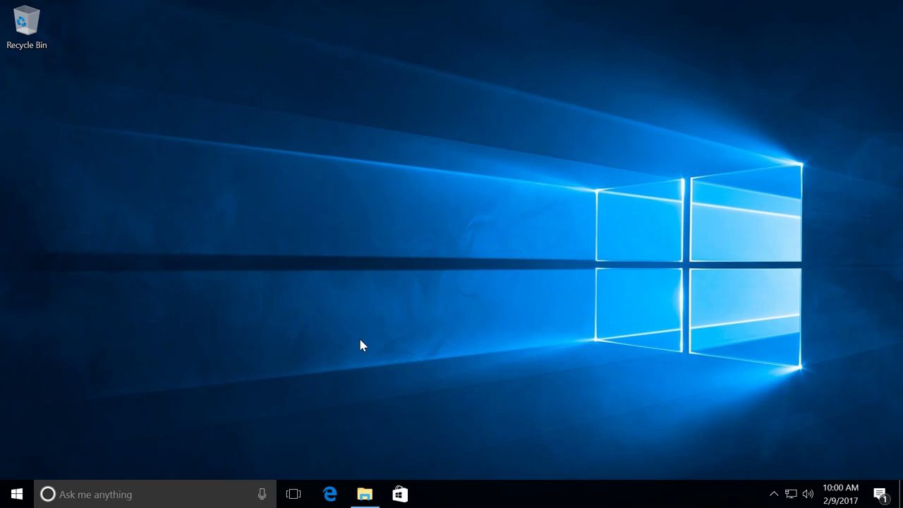
Rename the C:\Users\Maxim profile folder to Max in File Explorer
left_click(366, 496)
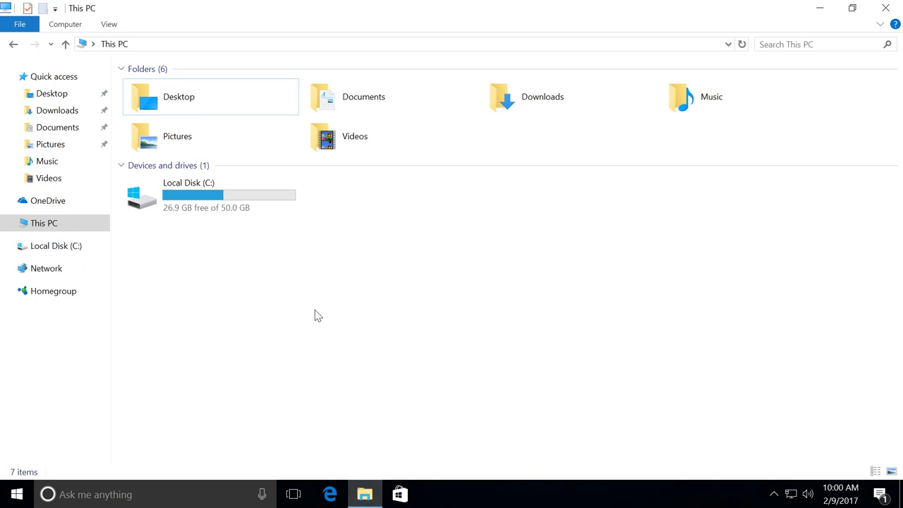
double_click(226, 201)
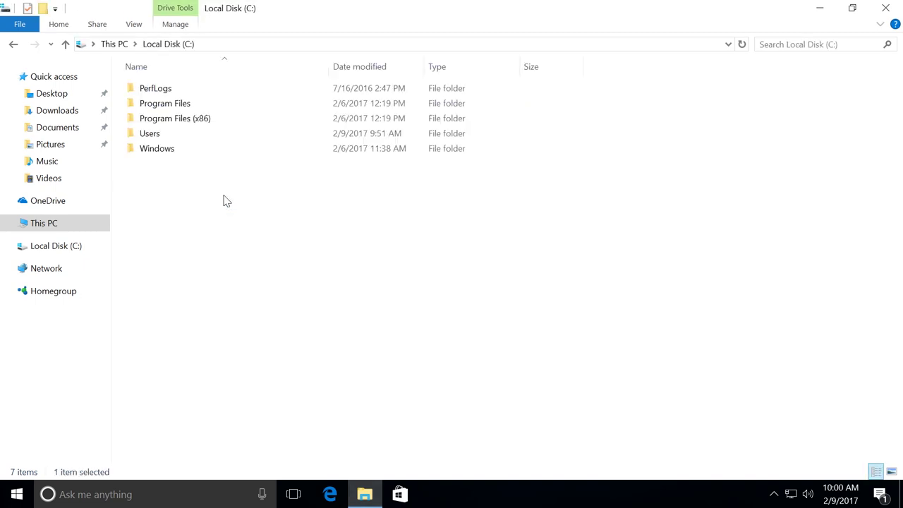
double_click(158, 133)
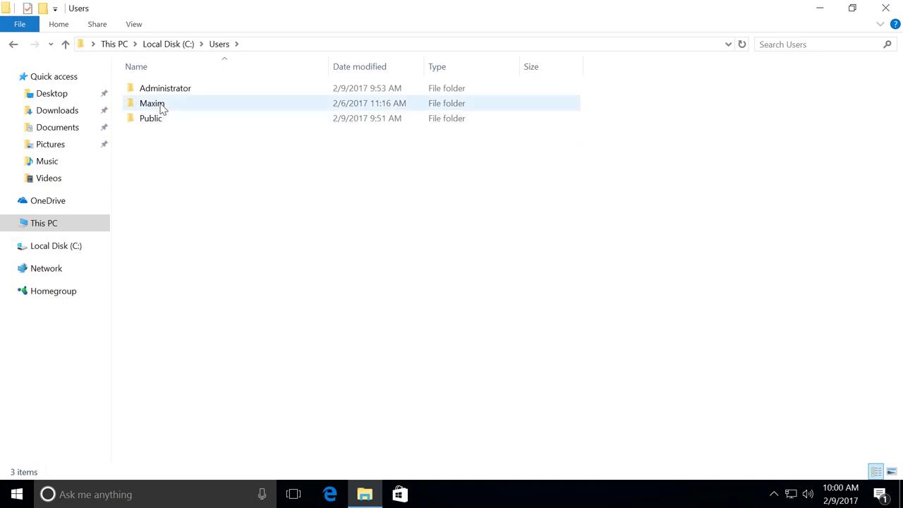
right_click(160, 107)
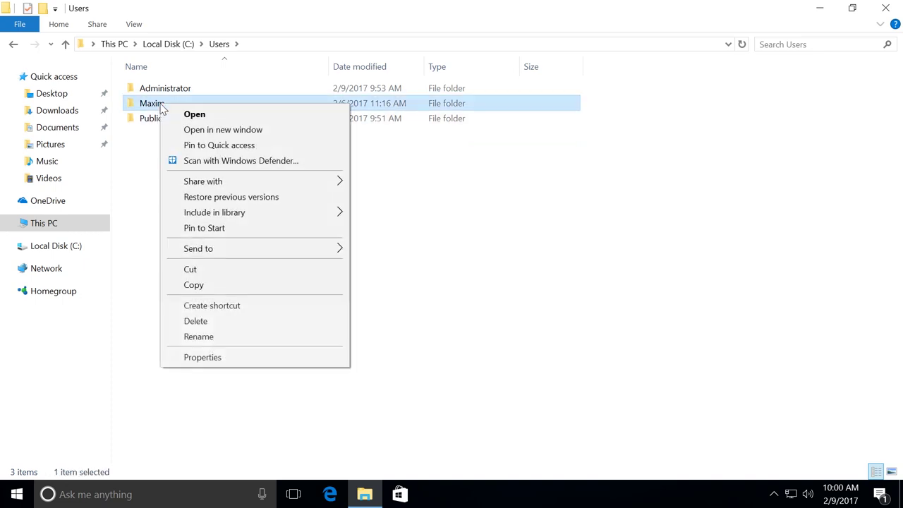
left_click(199, 337)
key("Right")
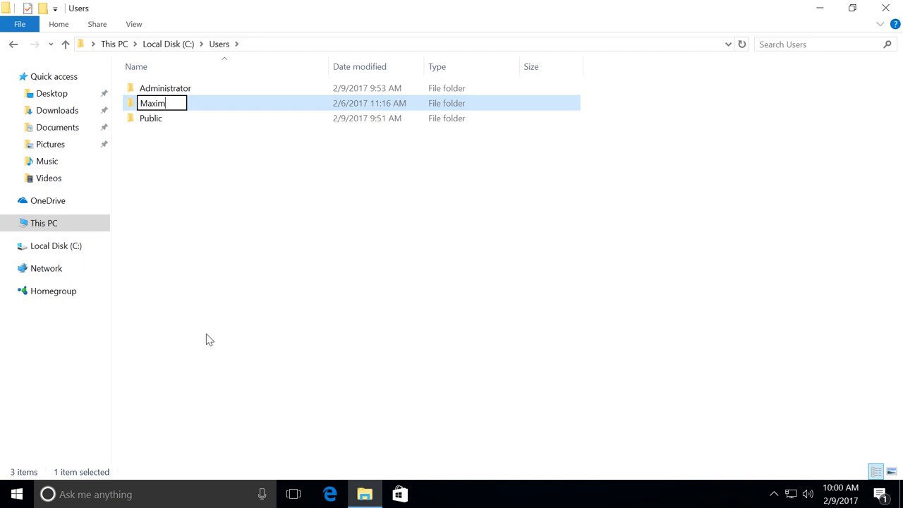
key("BackSpace")
key("BackSpace")
key("Return")
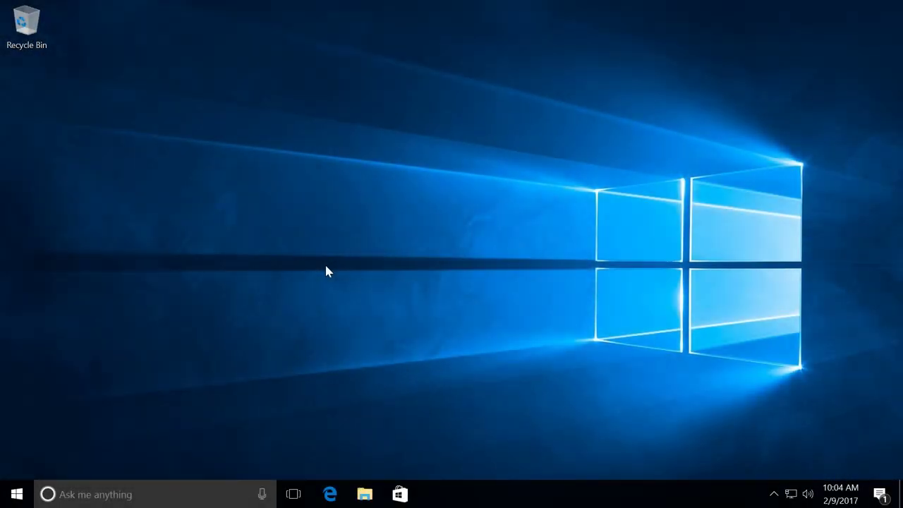
Launch regedit from Windows search and maximize Registry Editor
left_click(121, 494)
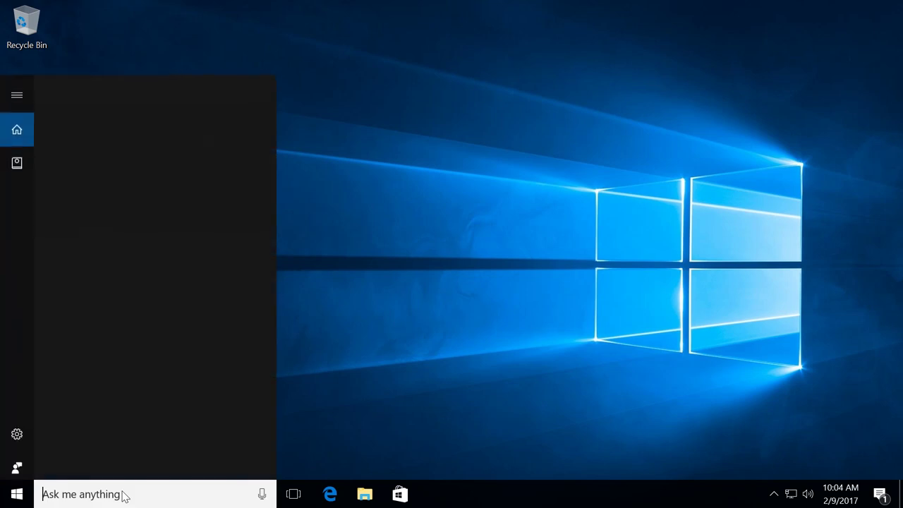
type("re")
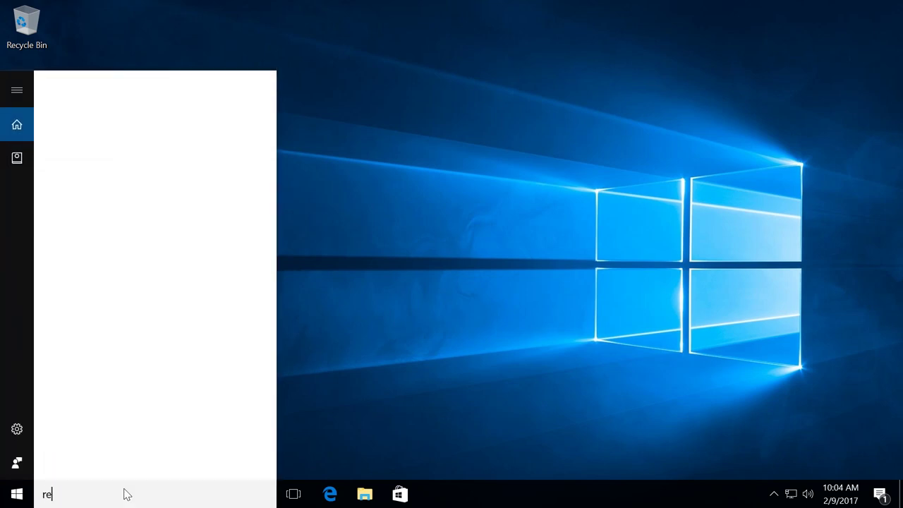
type("gedit")
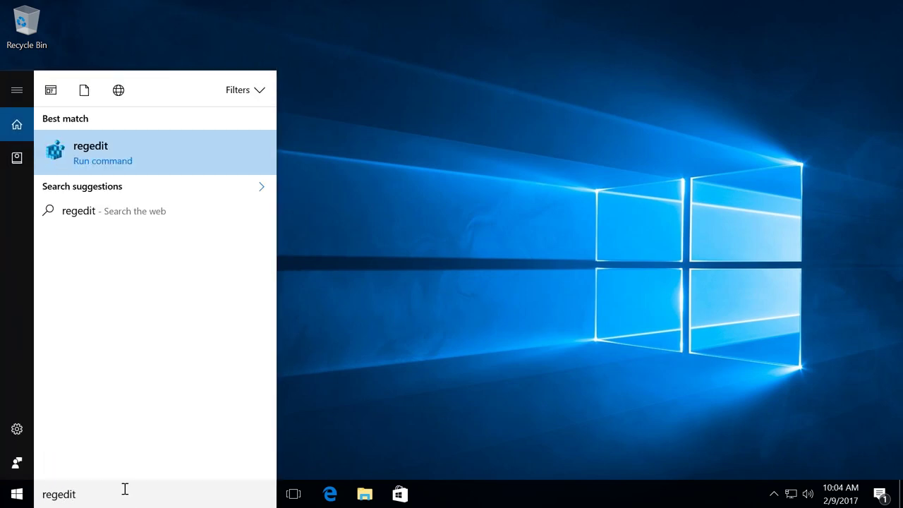
left_click(120, 158)
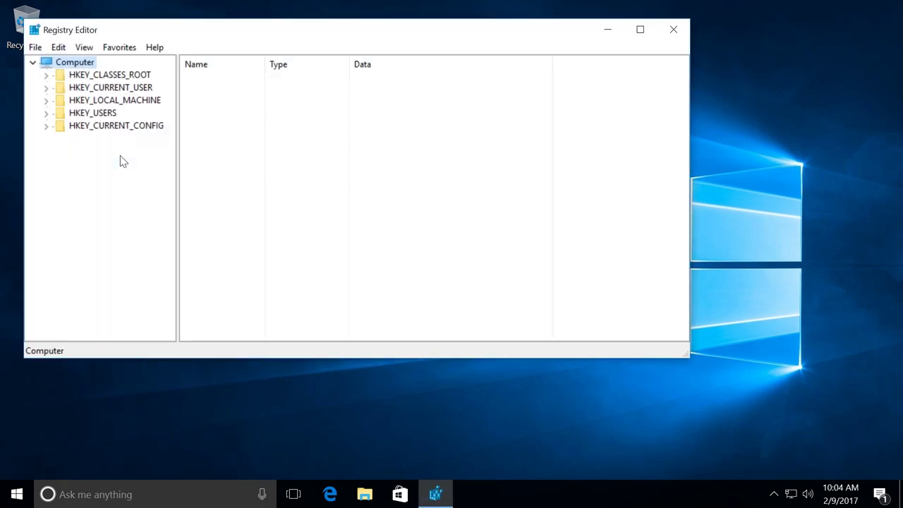
double_click(202, 32)
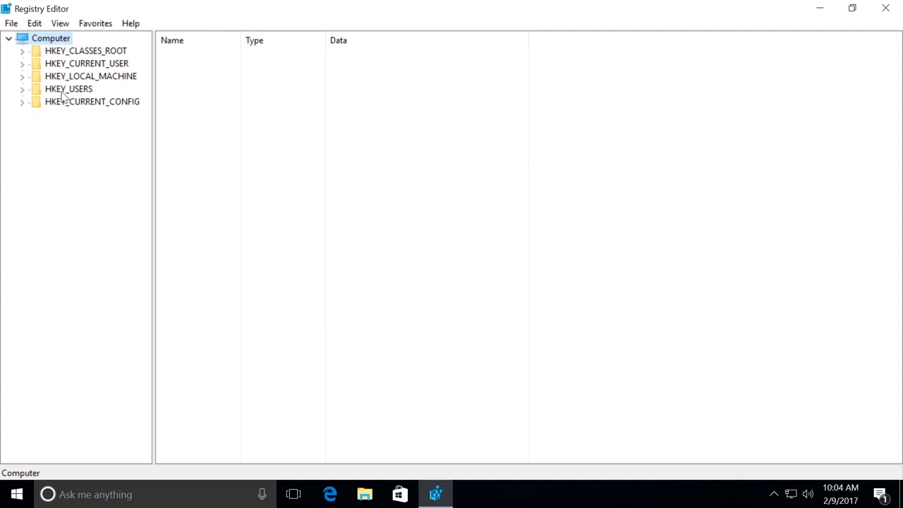
Expand HKEY_LOCAL_MACHINE\SOFTWARE\Microsoft in the key tree
left_click(89, 76)
left_click(22, 76)
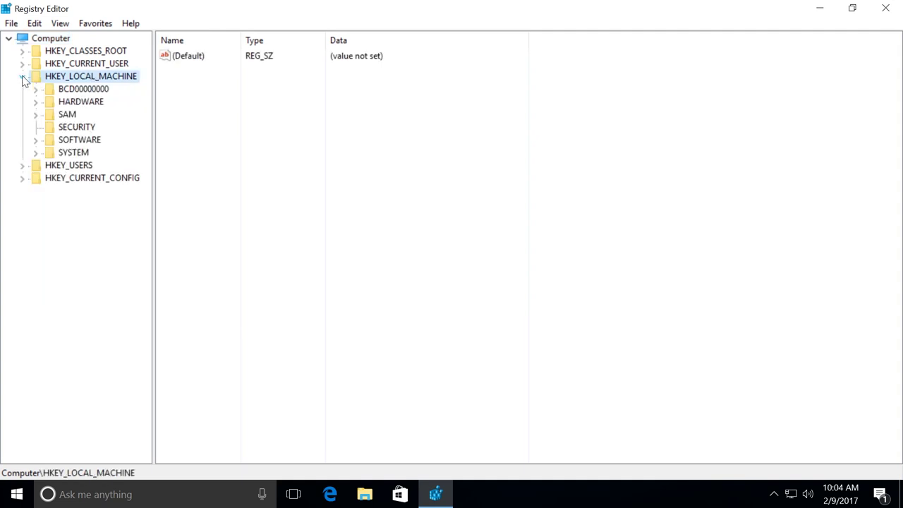
left_click(65, 141)
left_click(35, 140)
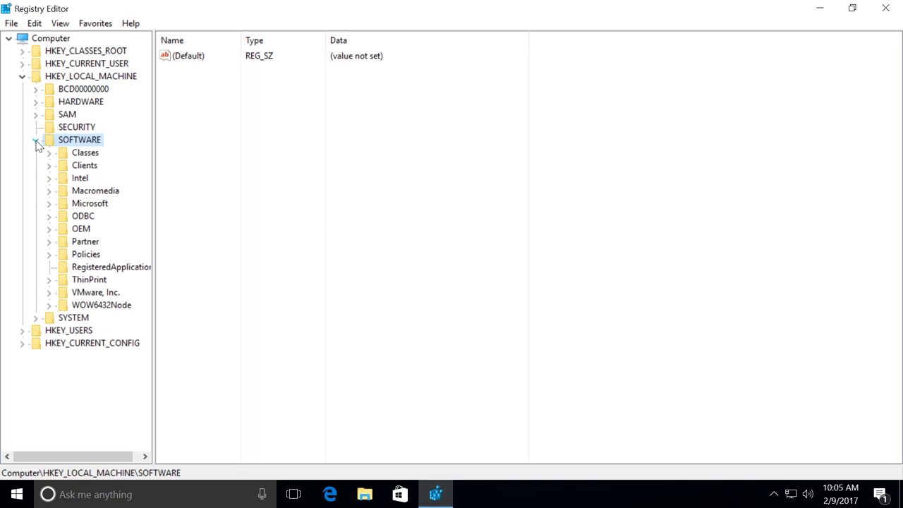
left_click(69, 203)
left_click(49, 204)
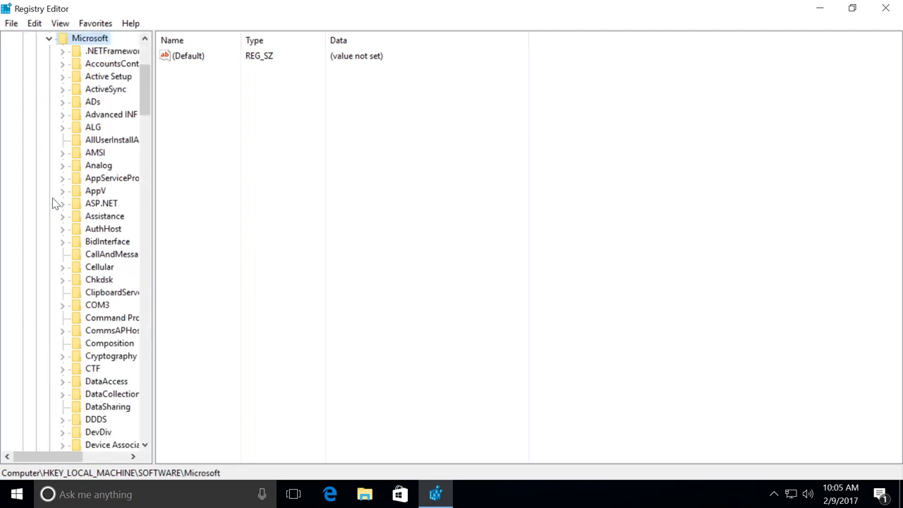
left_click_drag(145, 101, 142, 388)
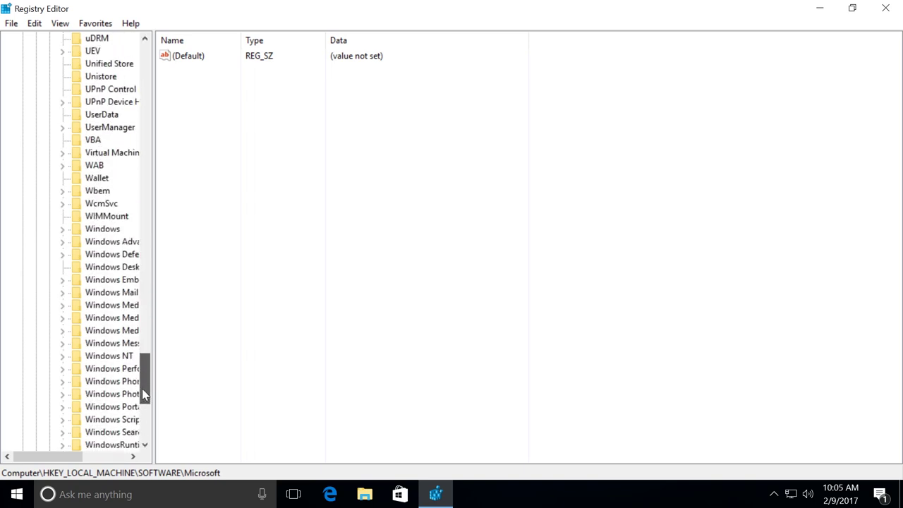
Expand Windows NT\CurrentVersion\ProfileList, widening the tree pane to read key names
left_click(104, 356)
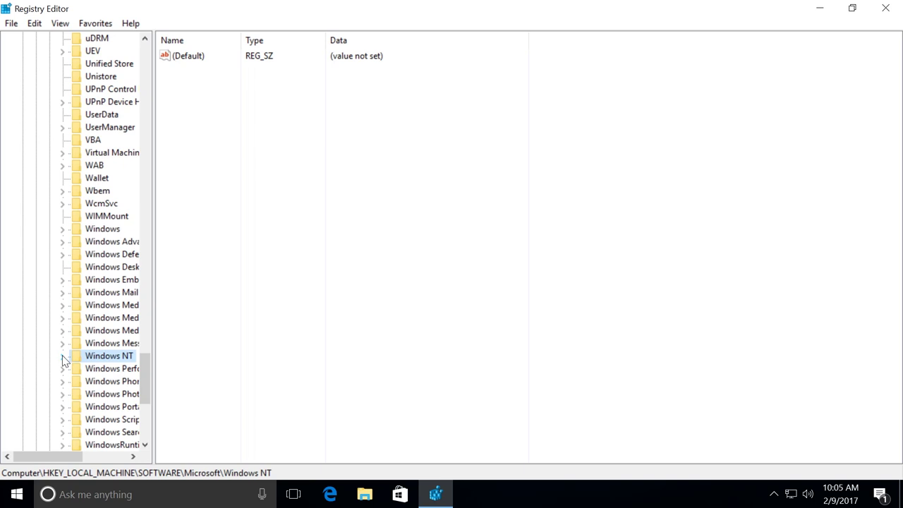
left_click(62, 356)
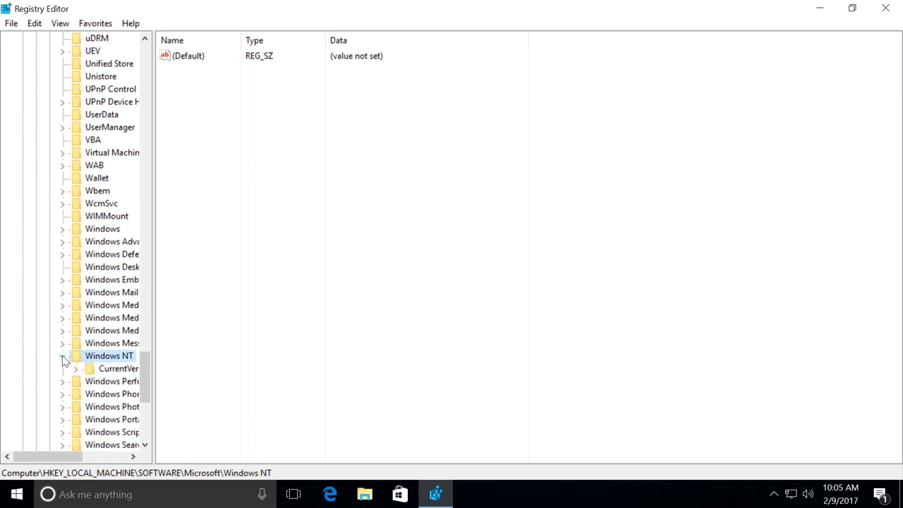
left_click(100, 372)
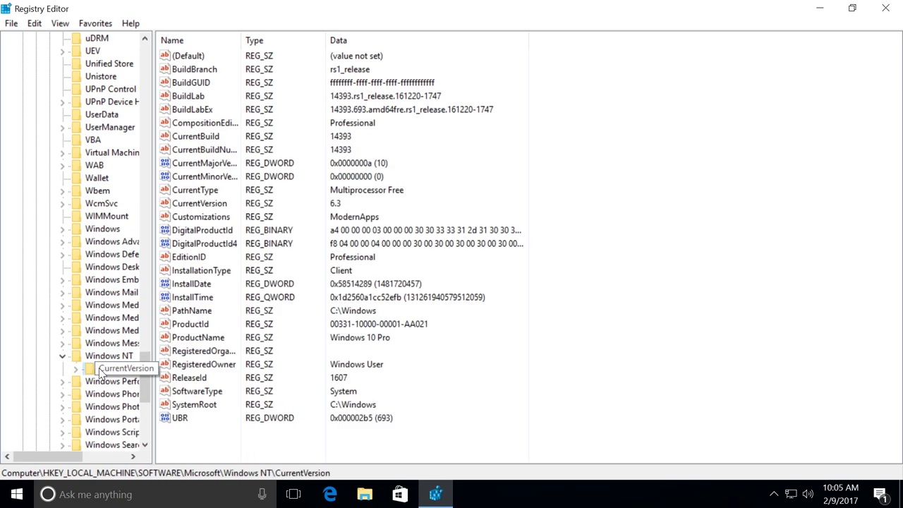
left_click(76, 369)
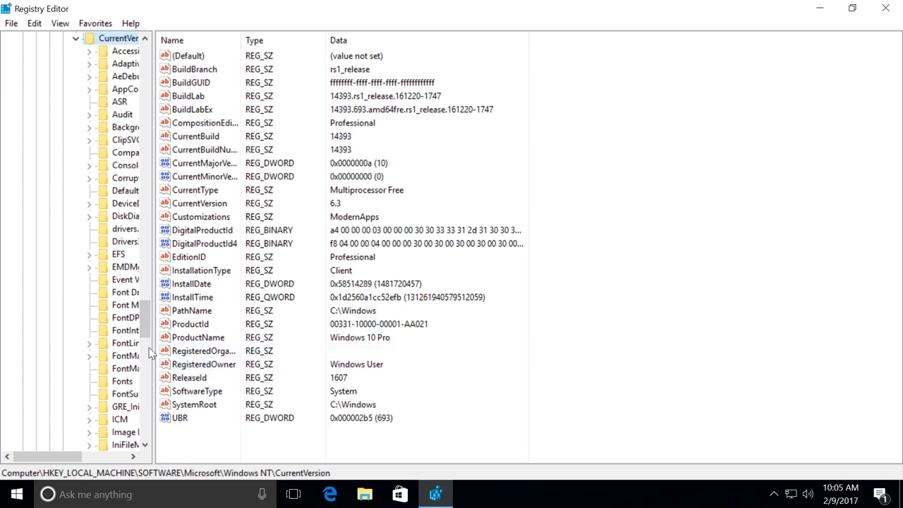
left_click_drag(151, 346, 218, 349)
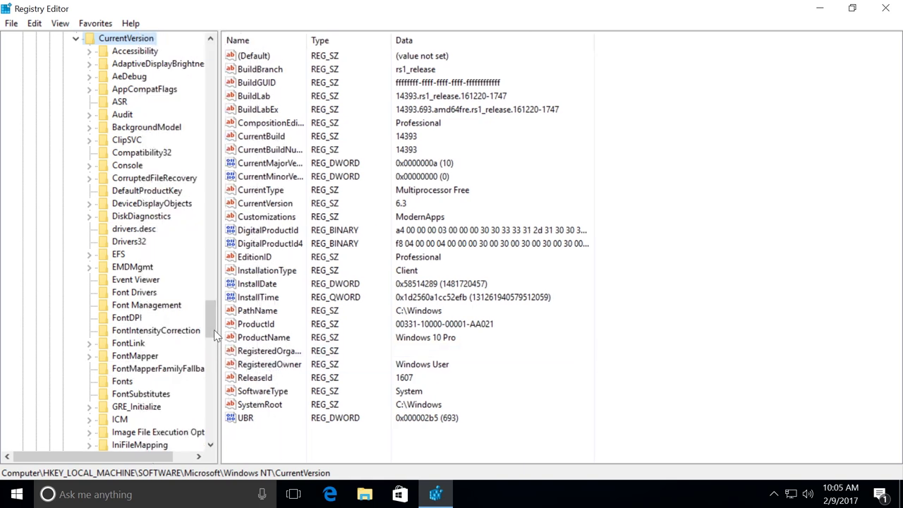
left_click_drag(207, 319, 206, 359)
left_click(151, 392)
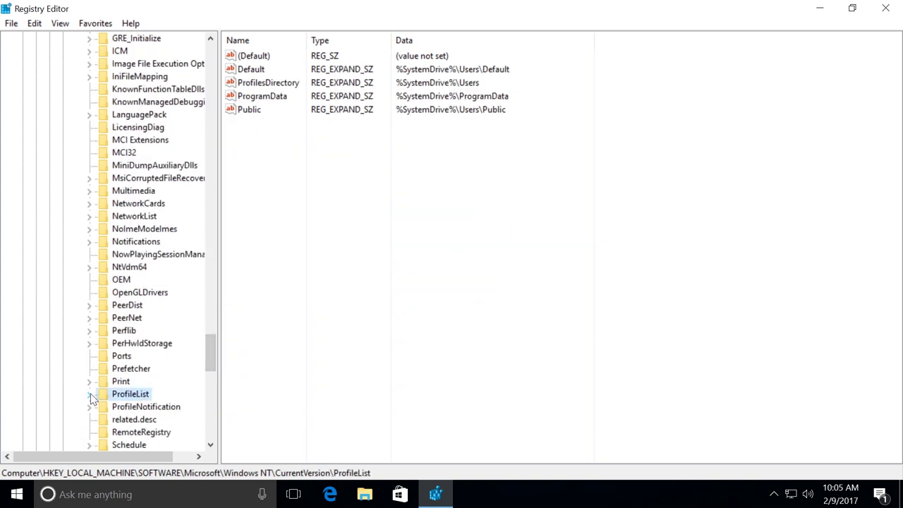
left_click(89, 394)
left_click_drag(207, 349, 209, 366)
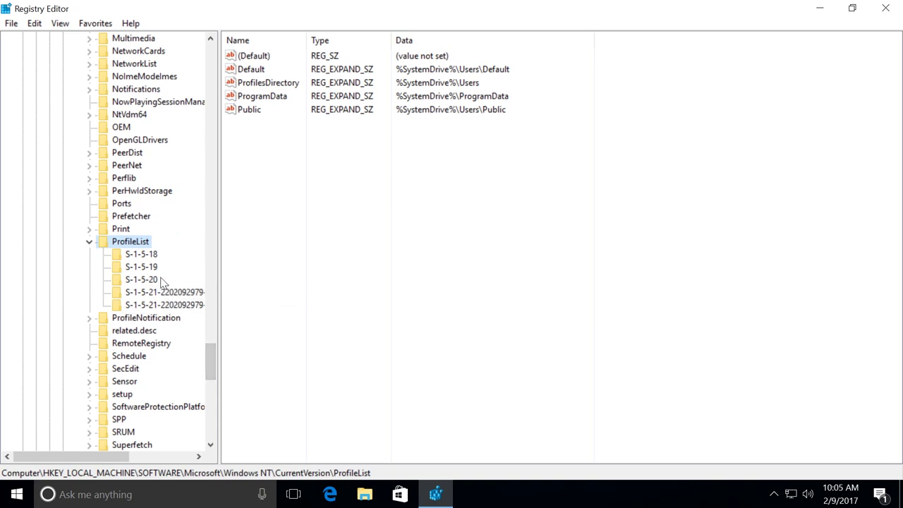
Check S-1-5-18, -19, -20 and select the S-1-5-21 entry pointing to C:\Users\Maxim
left_click(141, 255)
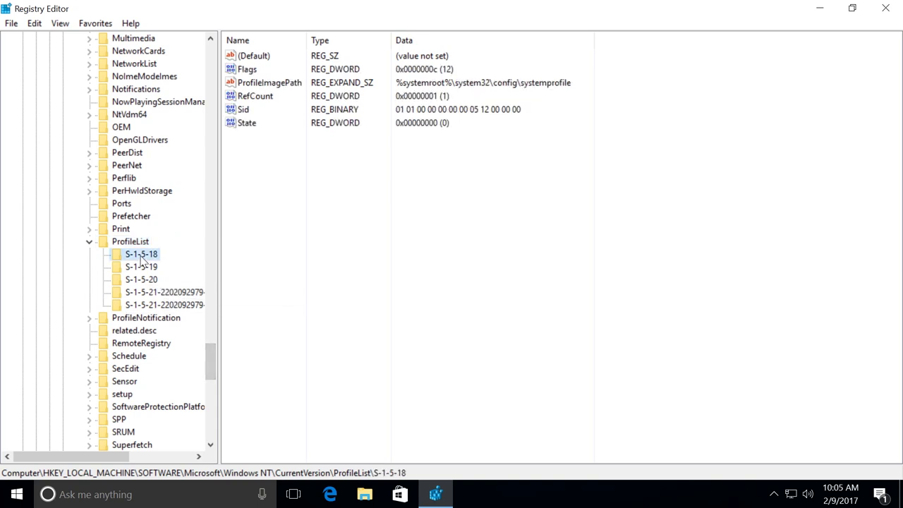
left_click(142, 270)
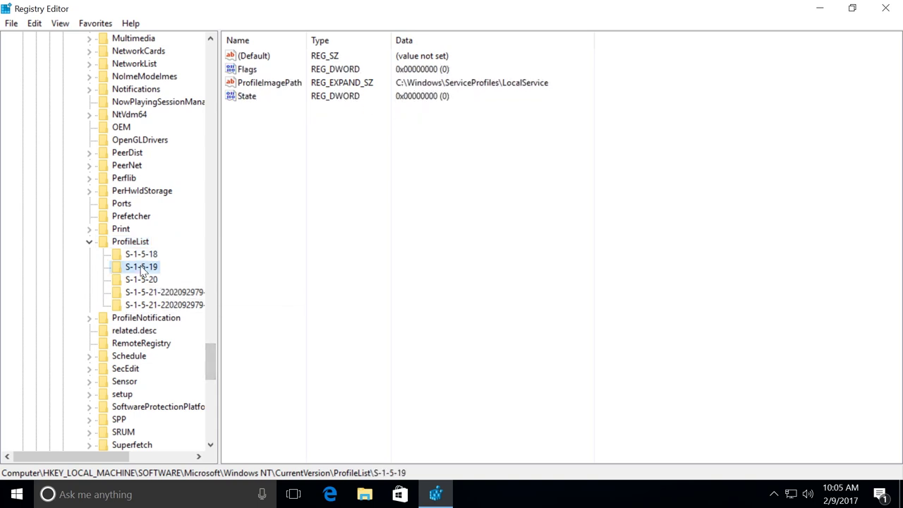
left_click(142, 281)
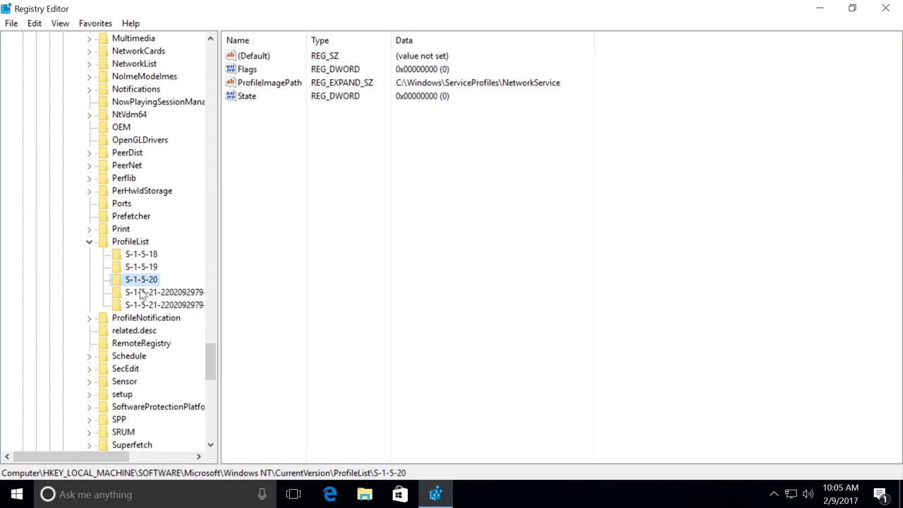
left_click(141, 293)
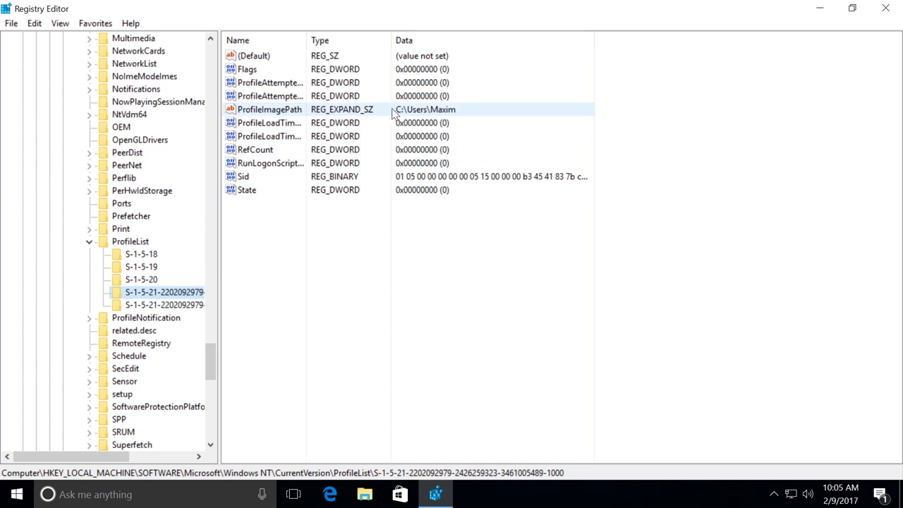
Change ProfileImagePath's value data from C:\Users\Maxim to C:\Users\Max
double_click(287, 109)
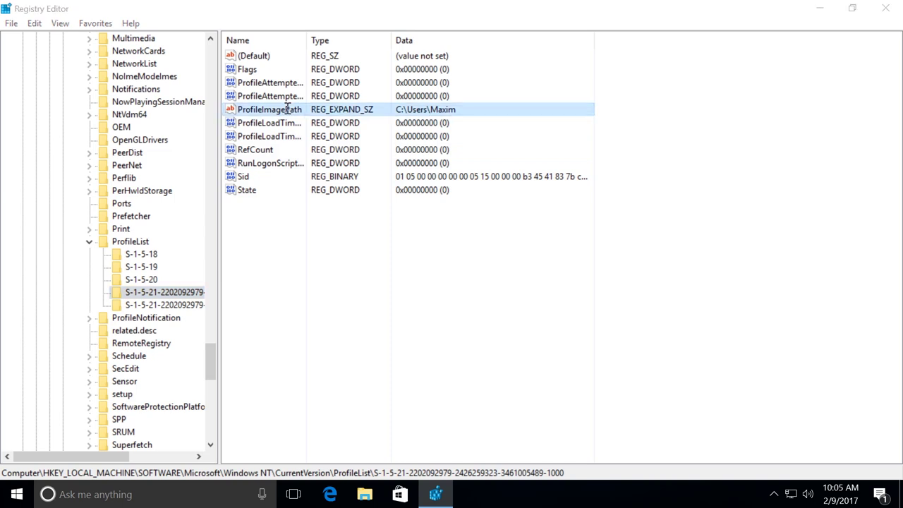
left_click(118, 141)
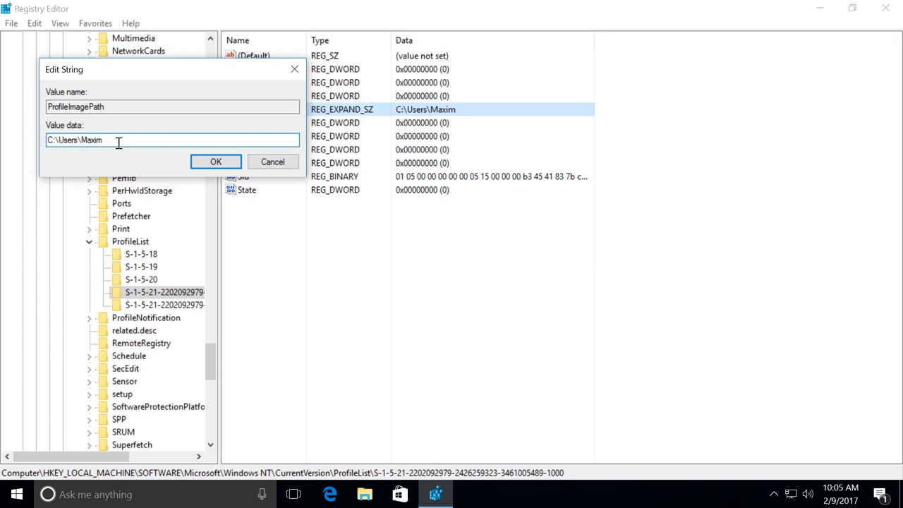
key("BackSpace")
key("BackSpace")
left_click(214, 163)
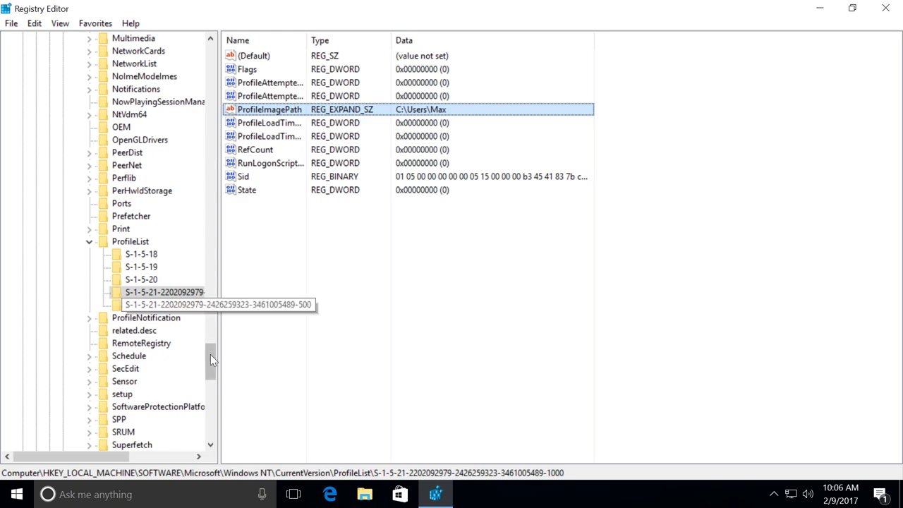
left_click_drag(210, 354, 212, 44)
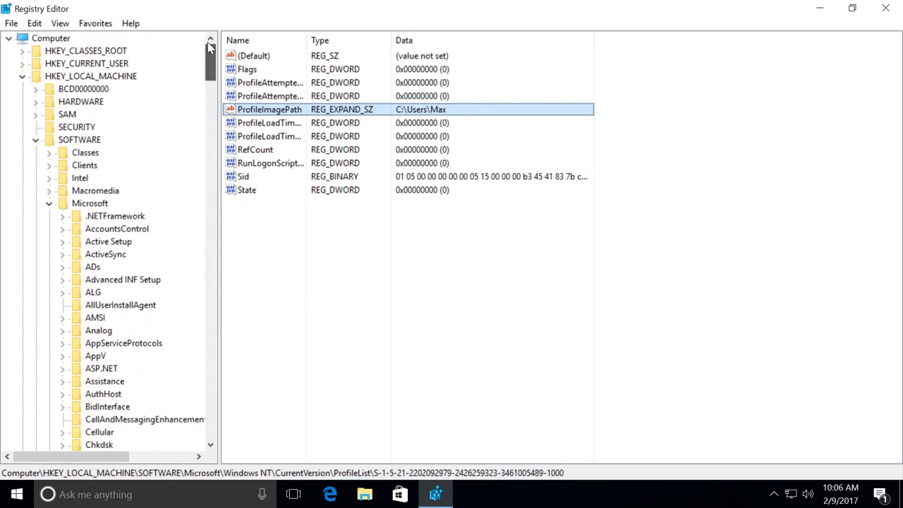
From the Computer root, open Edit > Find and enter C:\Users\Maxim
left_click(53, 39)
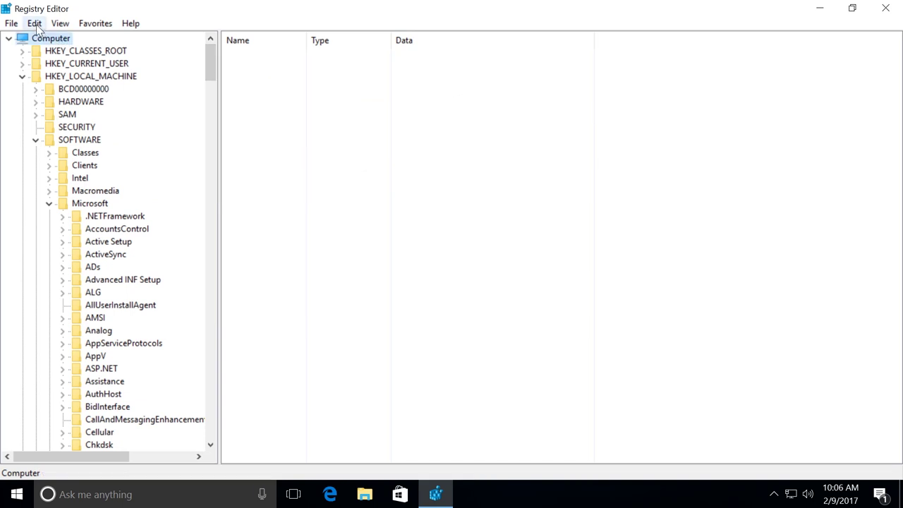
left_click(35, 23)
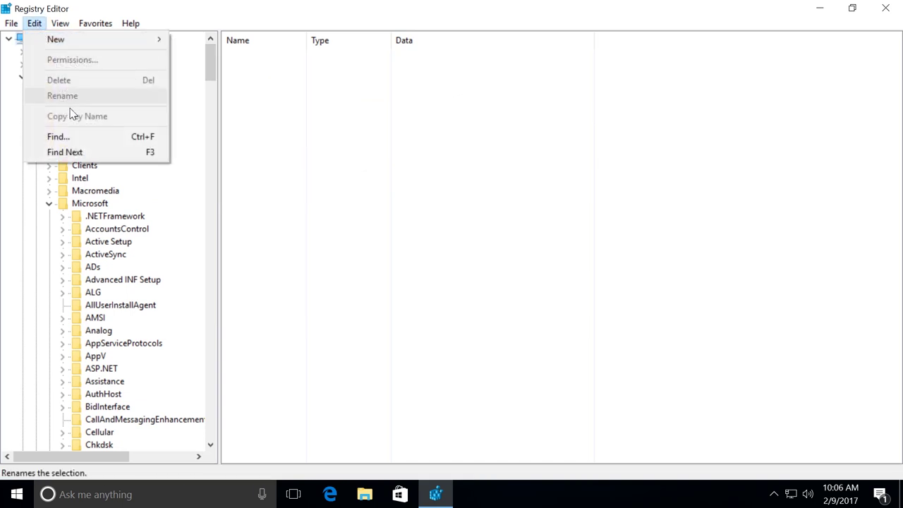
left_click(69, 134)
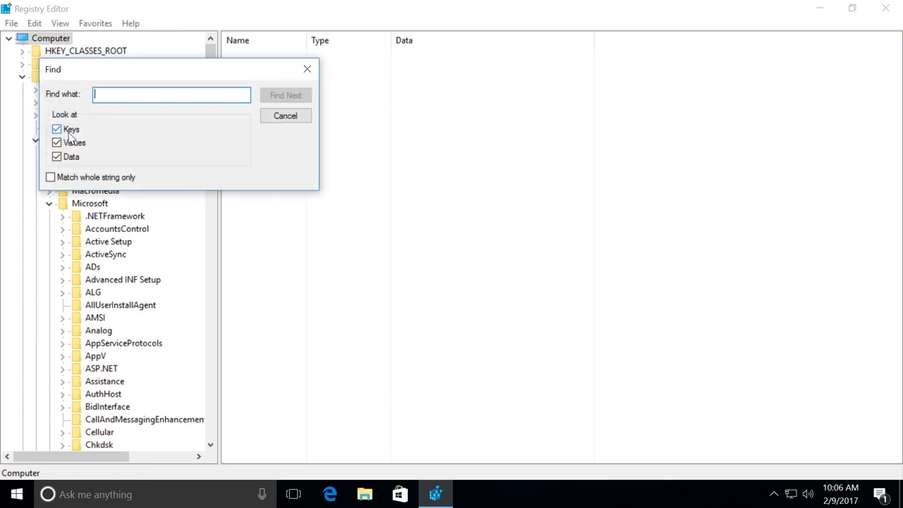
type("C")
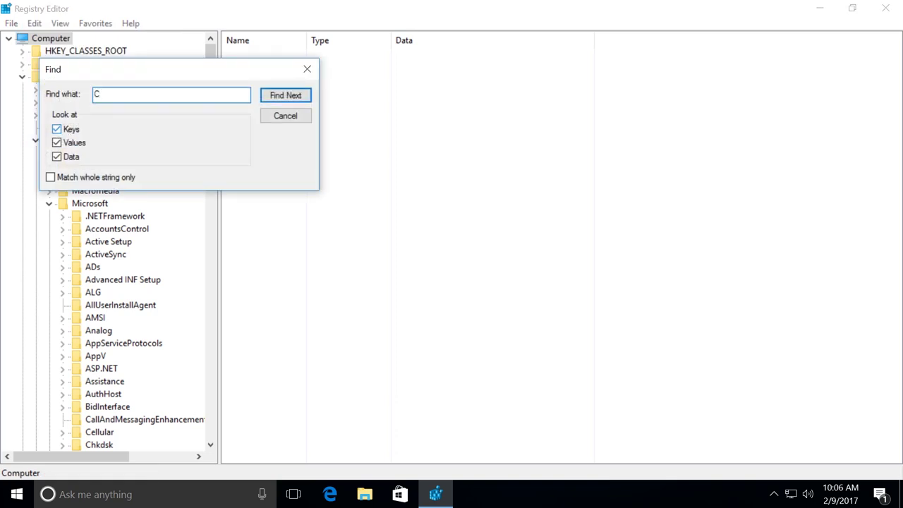
type(":\\Users\\Maxim")
Find the first match and change LastUsedSource to C:\Users\Max\AppData\Local\Temp\OFTEMP\updates\
left_click(285, 95)
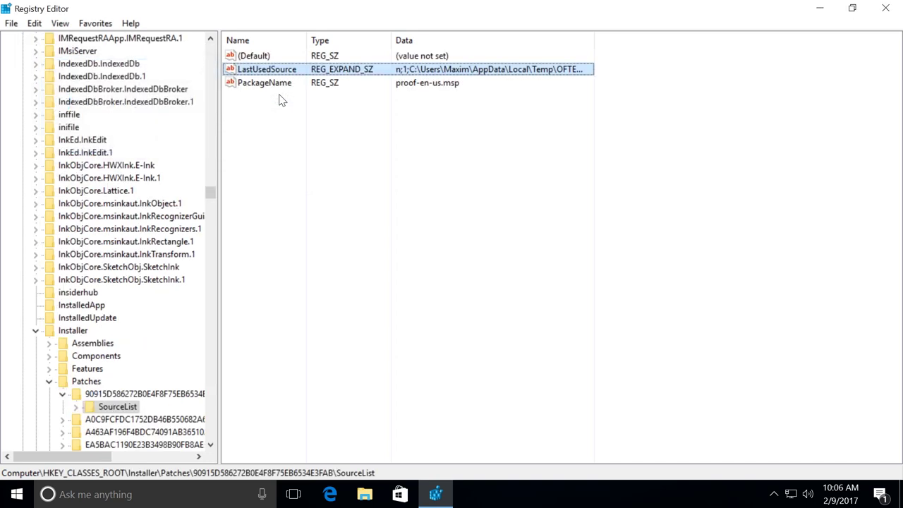
double_click(435, 70)
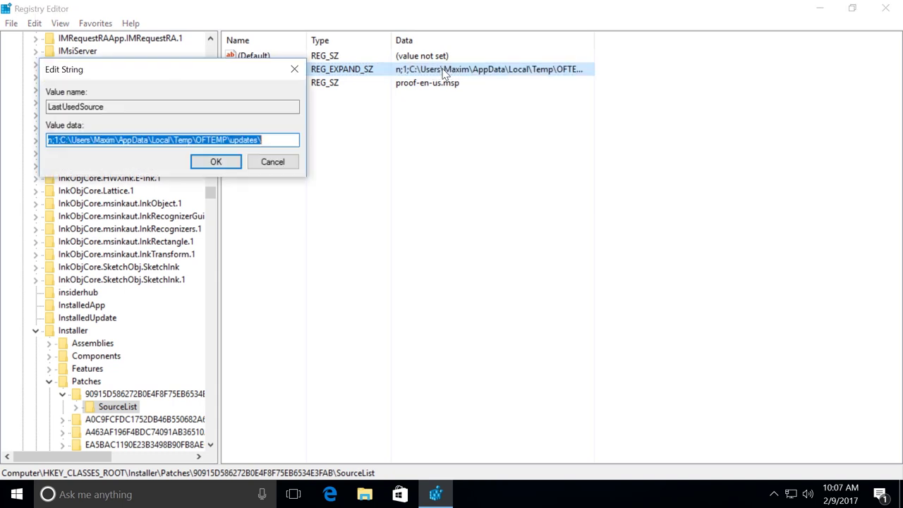
left_click(115, 140)
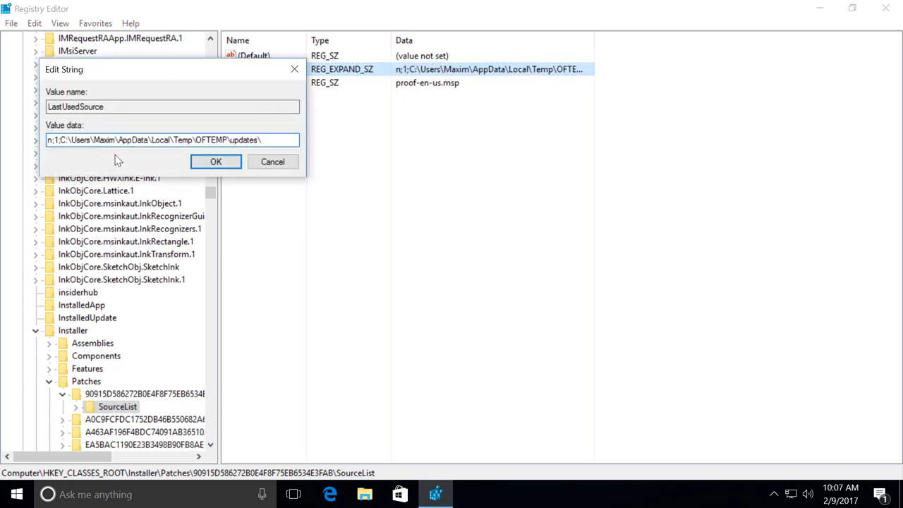
key("BackSpace")
key("BackSpace")
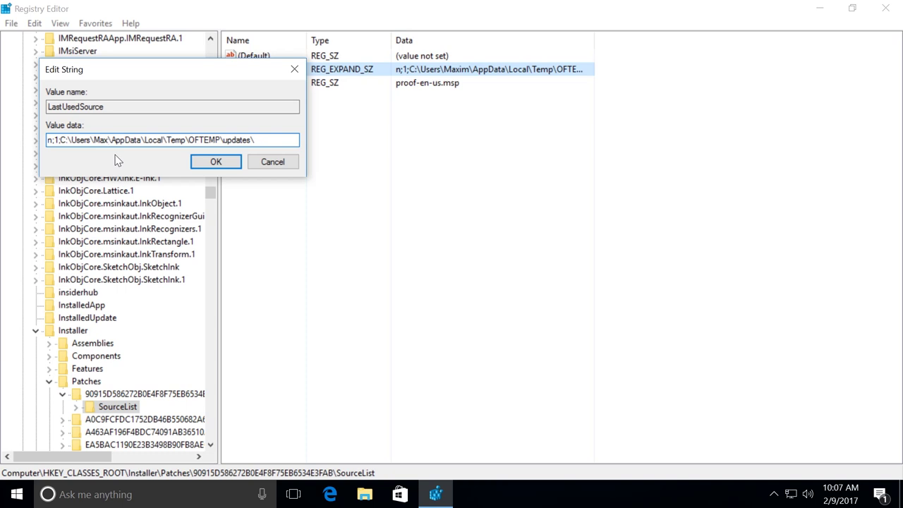
left_click(216, 161)
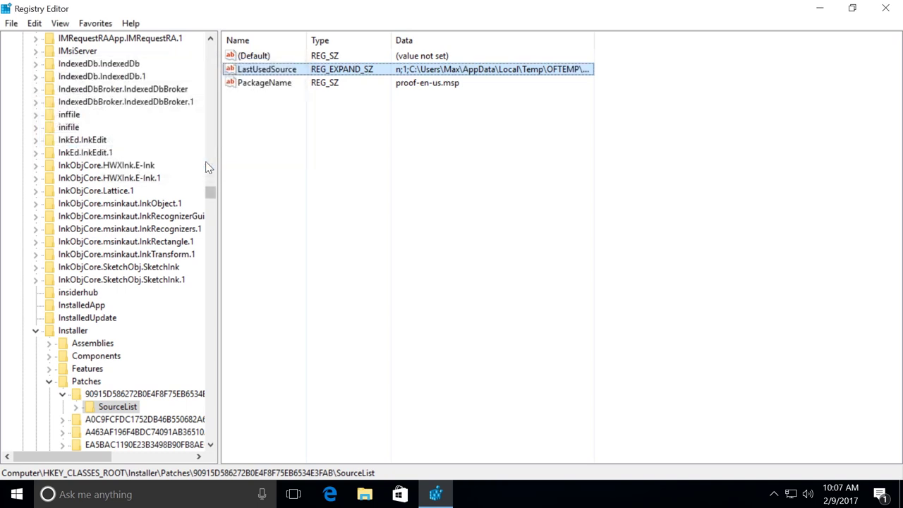
Keep using Find Next until the registry search finishes, then dismiss the notice
left_click(35, 23)
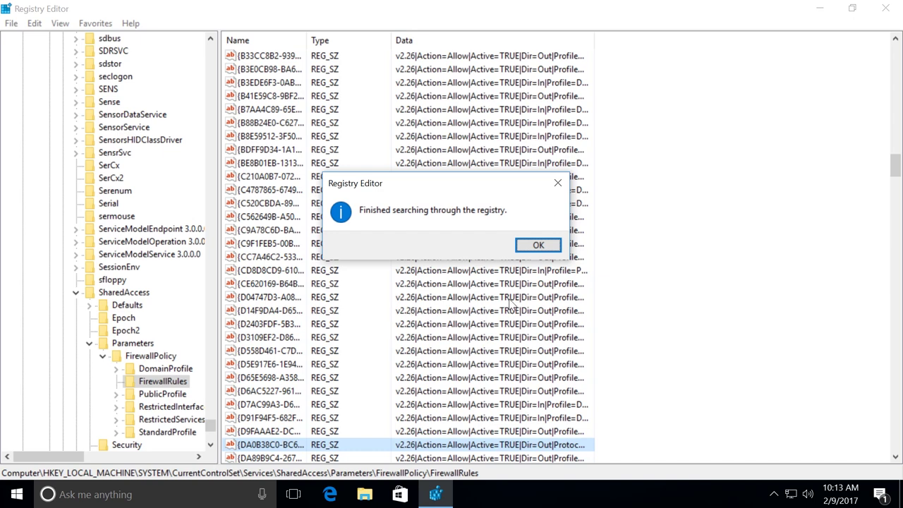
left_click(543, 246)
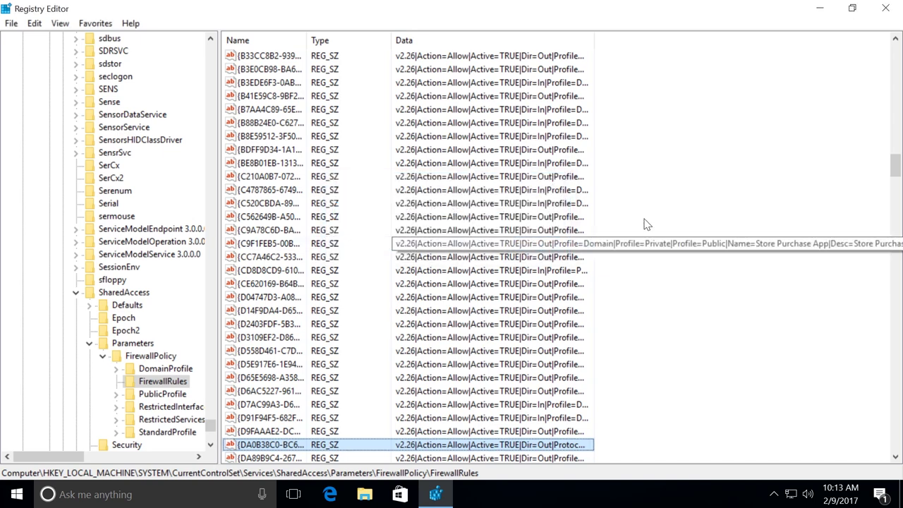
Close Registry Editor and sign out of the Administrator account
left_click(887, 9)
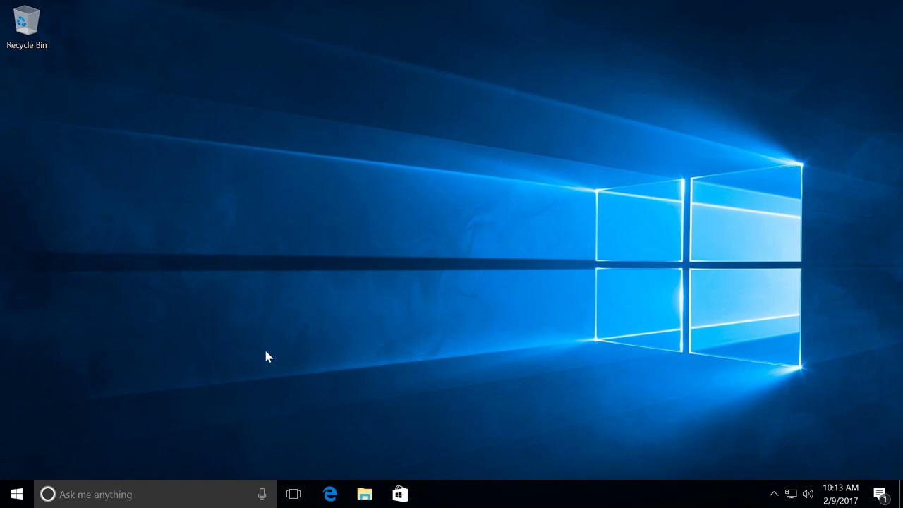
left_click(21, 498)
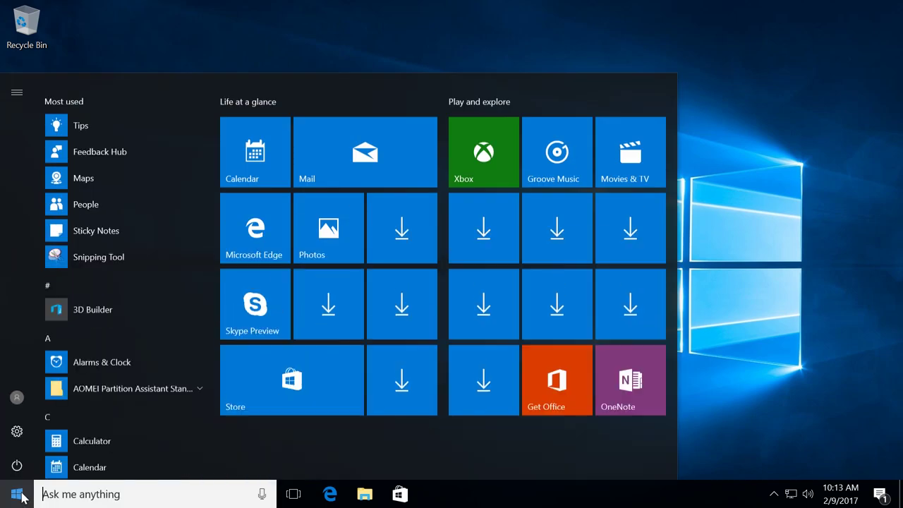
left_click(19, 400)
left_click(34, 329)
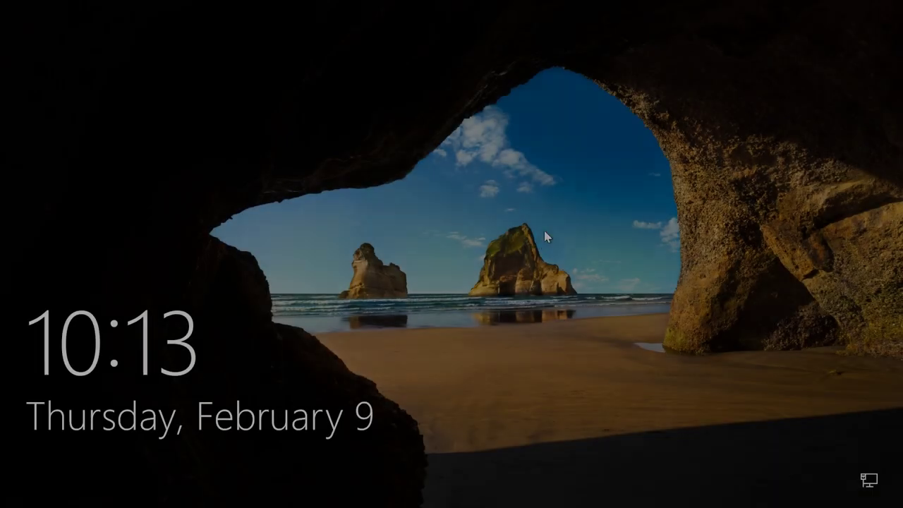
Sign back in to Windows as Max
left_click(526, 247)
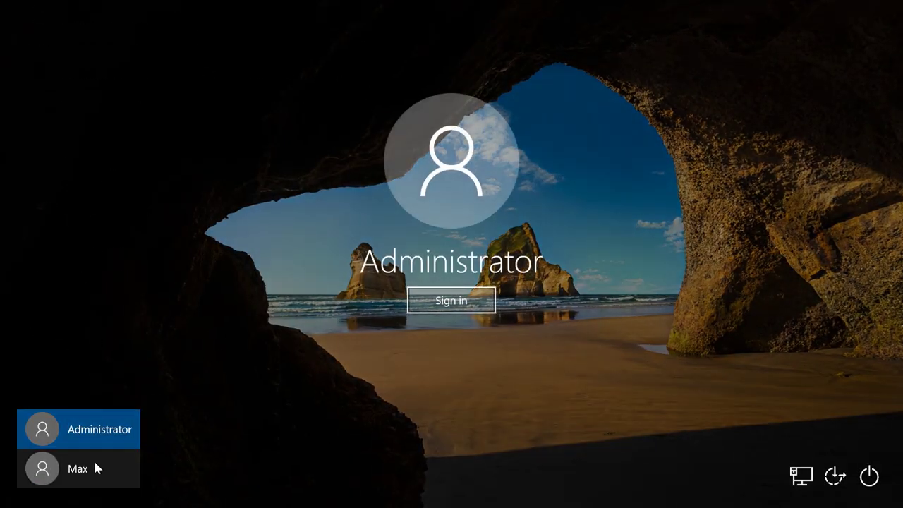
left_click(93, 469)
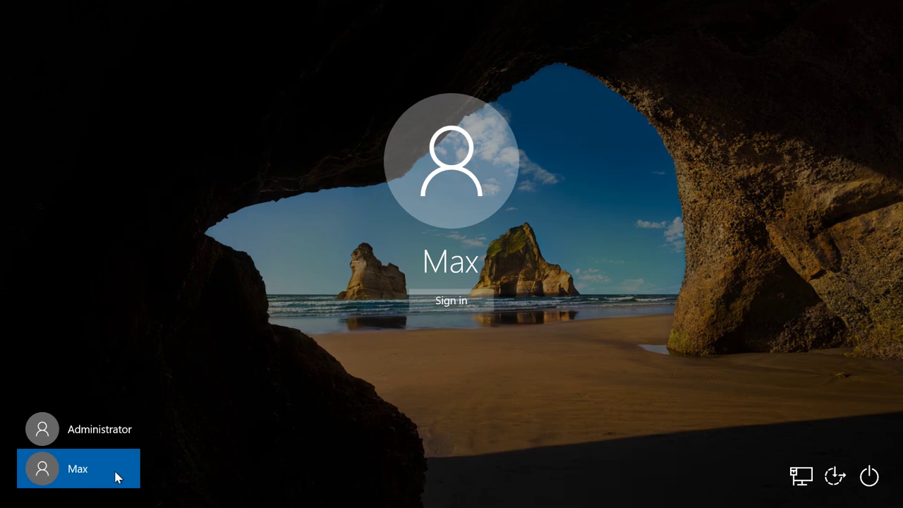
left_click(438, 302)
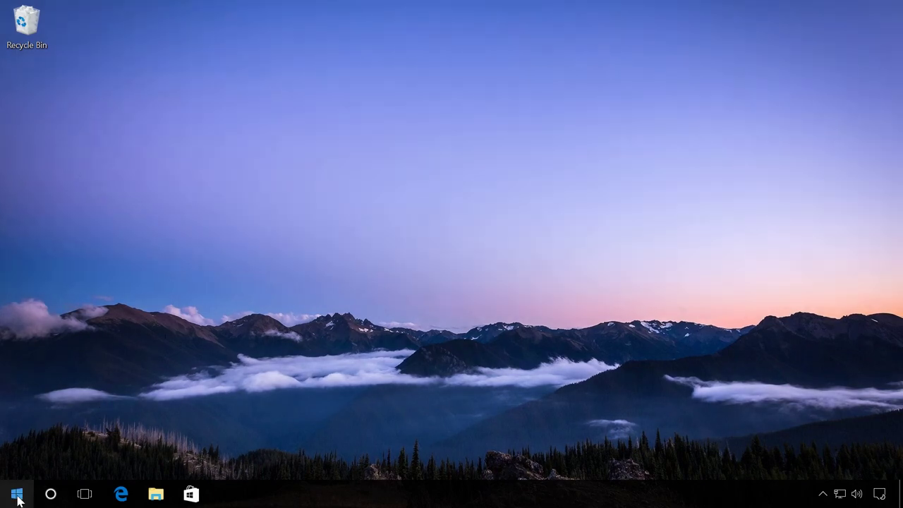
Run 'net user Administrator /active:no' in an elevated Command Prompt, then close it
right_click(17, 493)
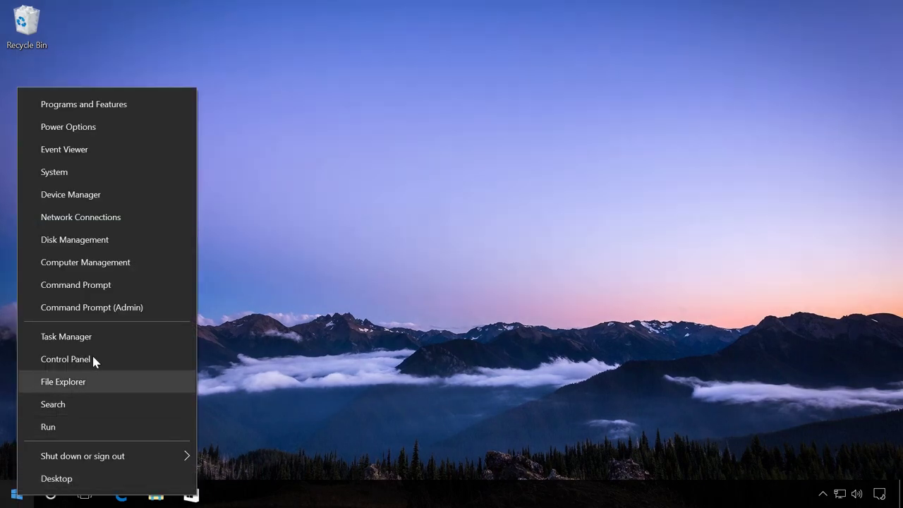
left_click(108, 308)
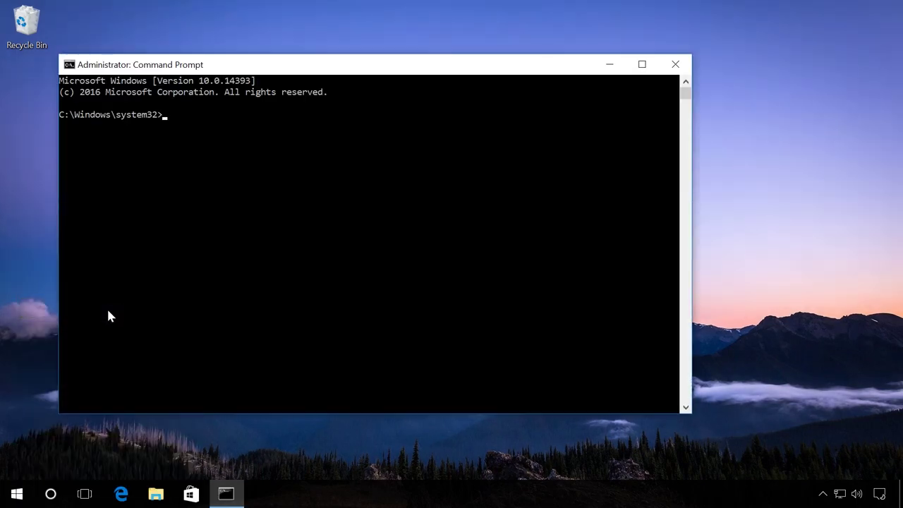
type("net user Administrator /active:no")
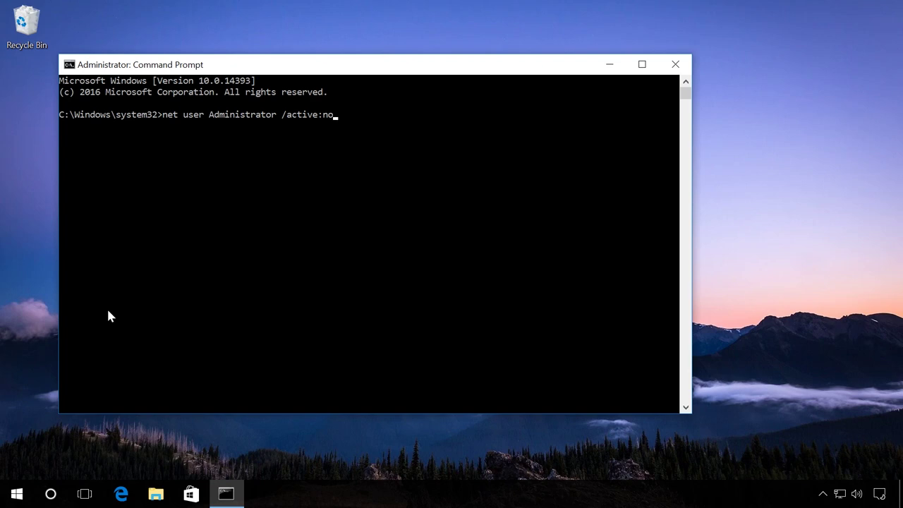
key("Return")
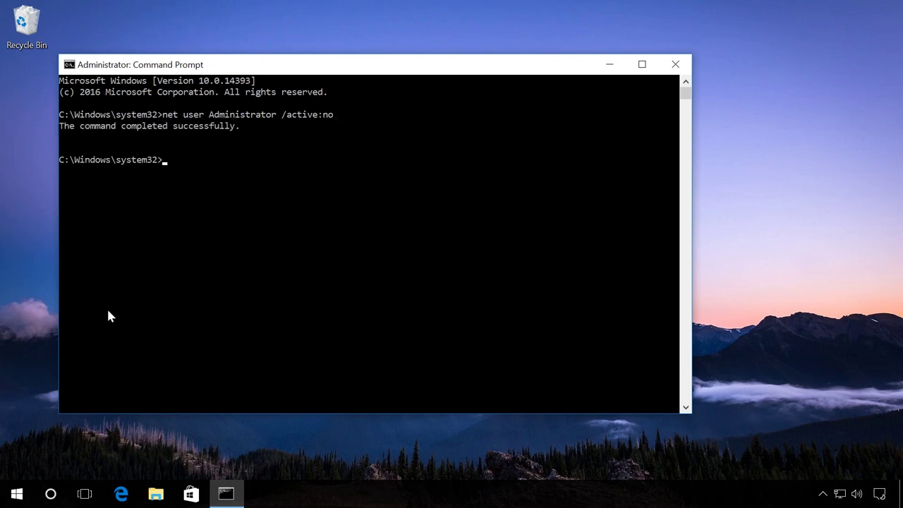
left_click(674, 67)
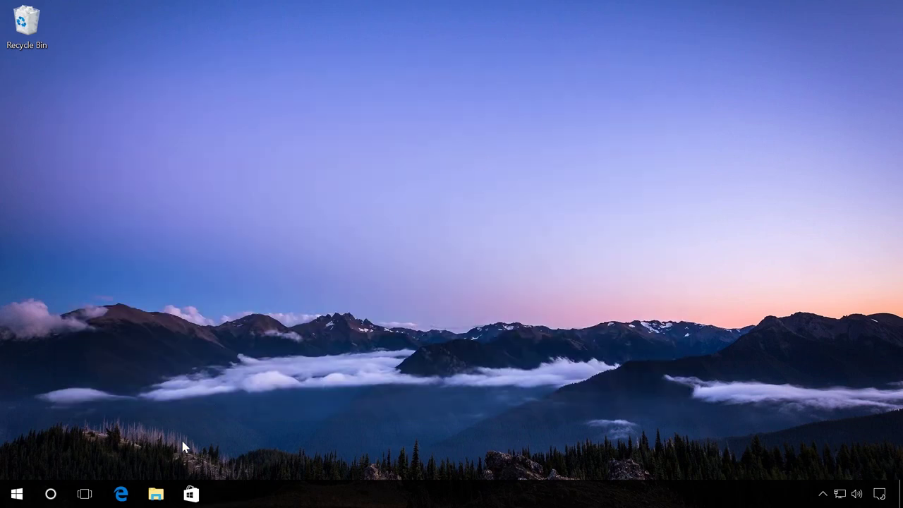
Browse to C:\Users in File Explorer and check that the Max profile folder is listed
left_click(156, 495)
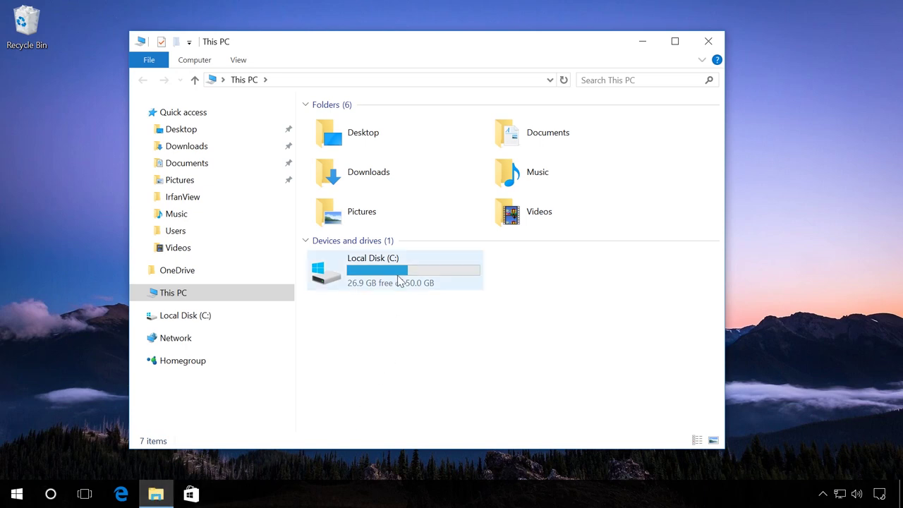
double_click(398, 281)
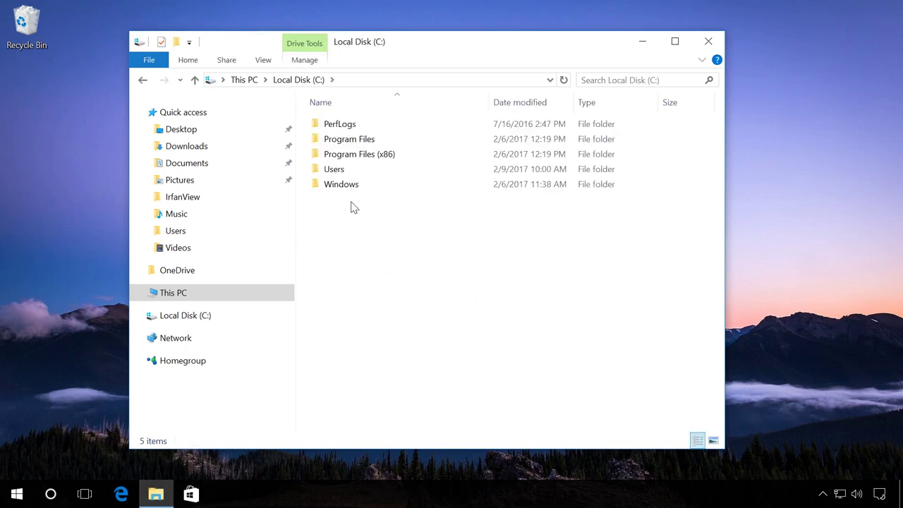
double_click(344, 176)
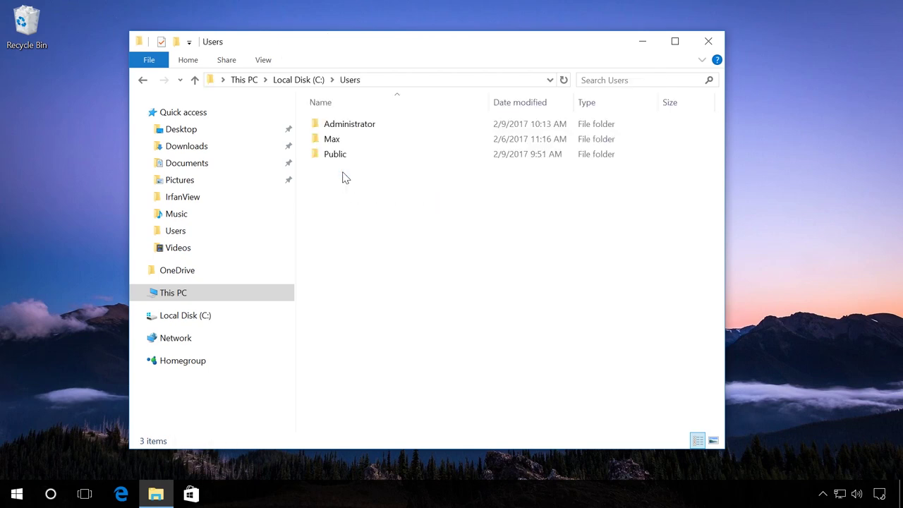
mouse_move(339, 144)
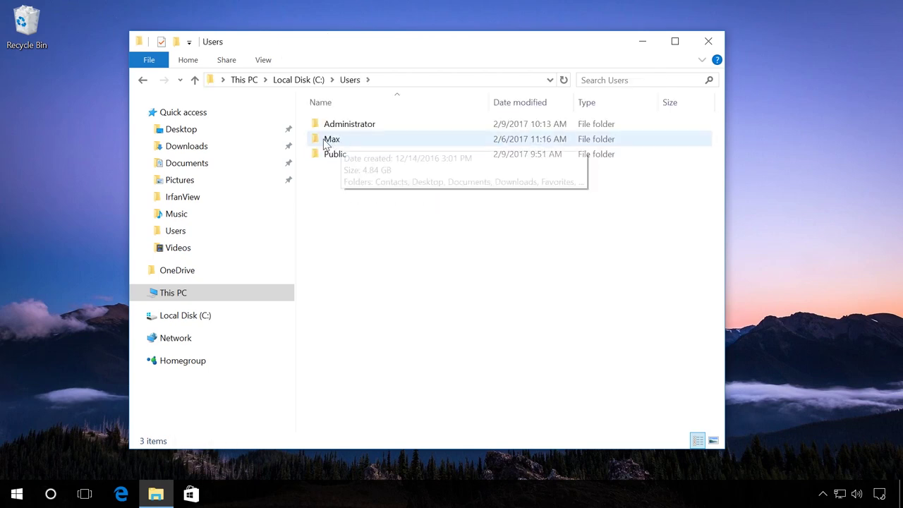